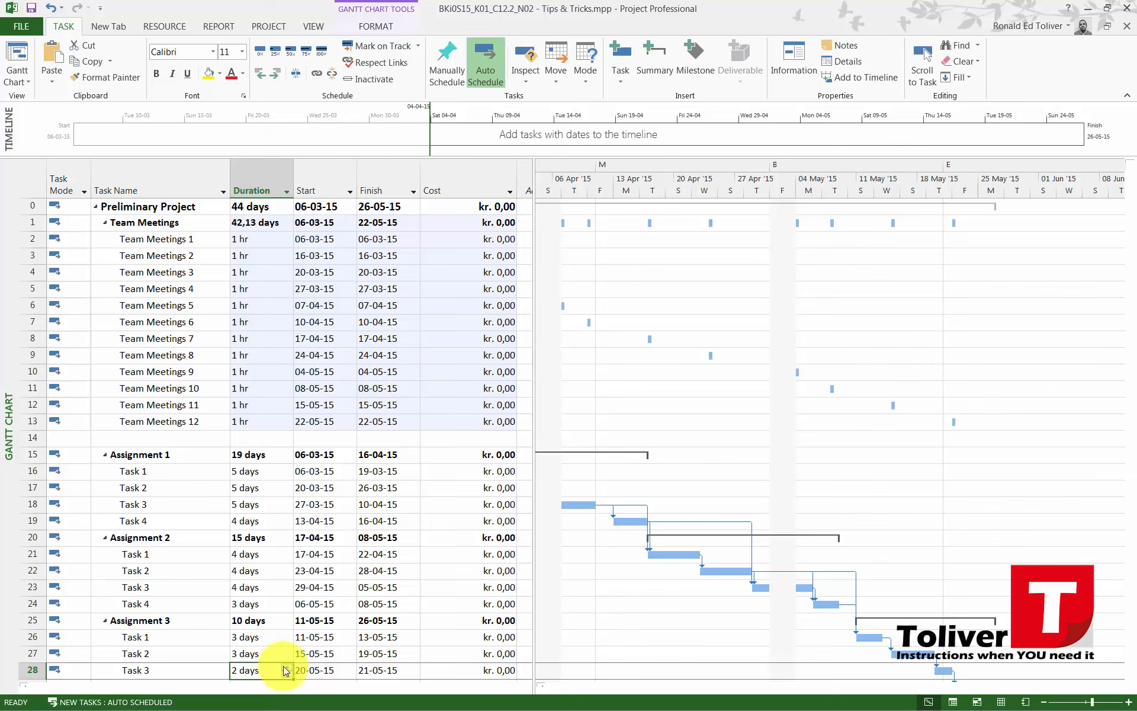
Open the Resource Sheet view and add the two team members' names as resources in the first two rows
left_click(240, 252)
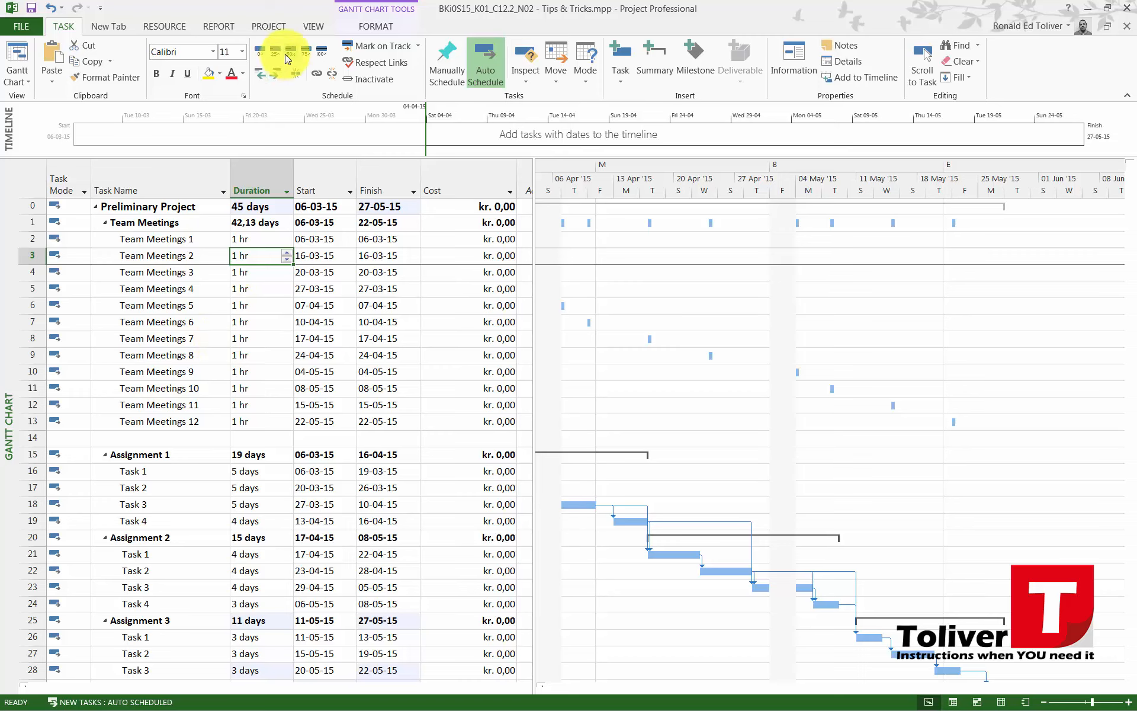
left_click(307, 30)
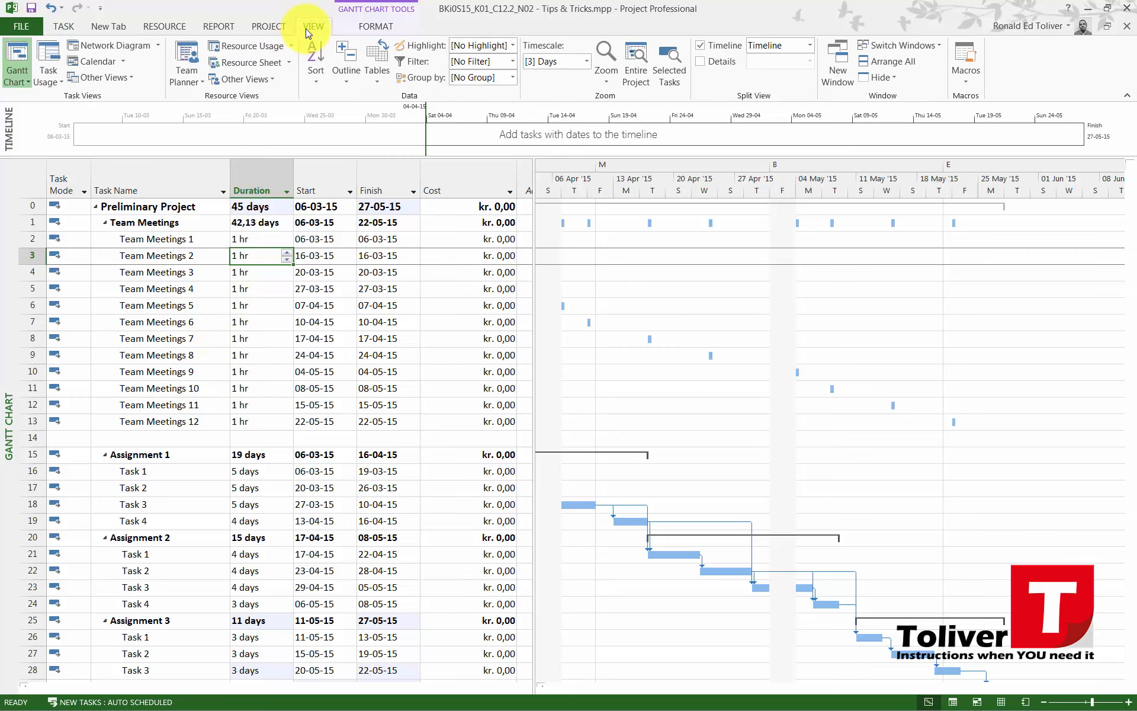
left_click(253, 65)
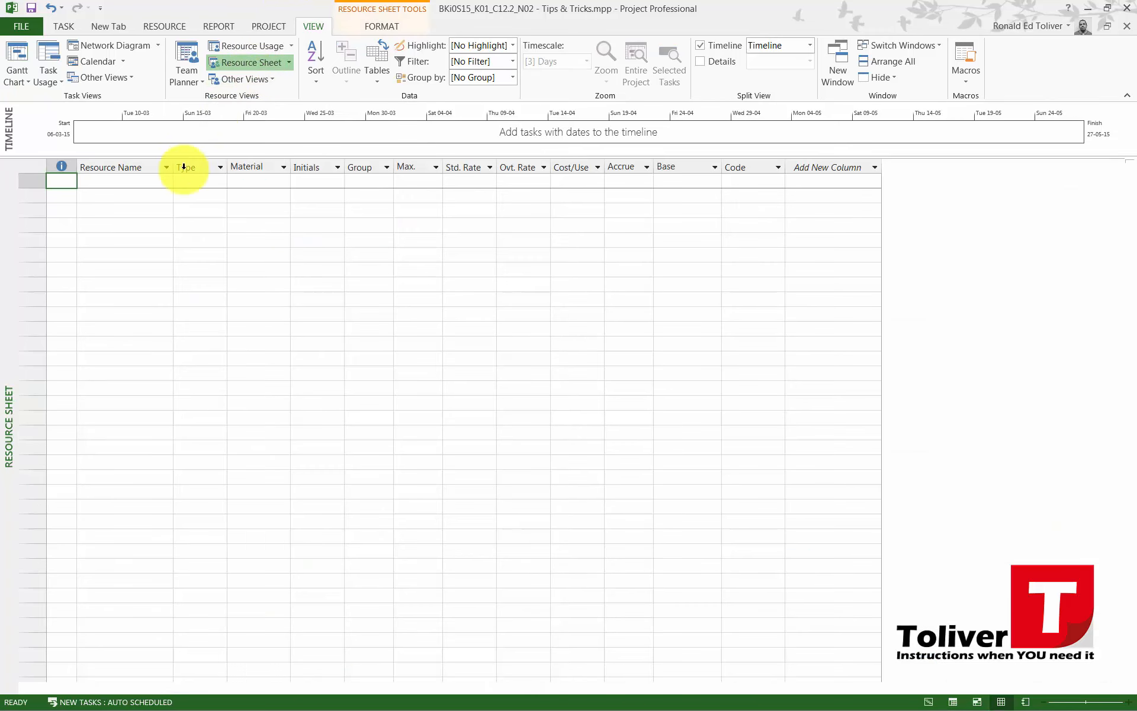
left_click(139, 188)
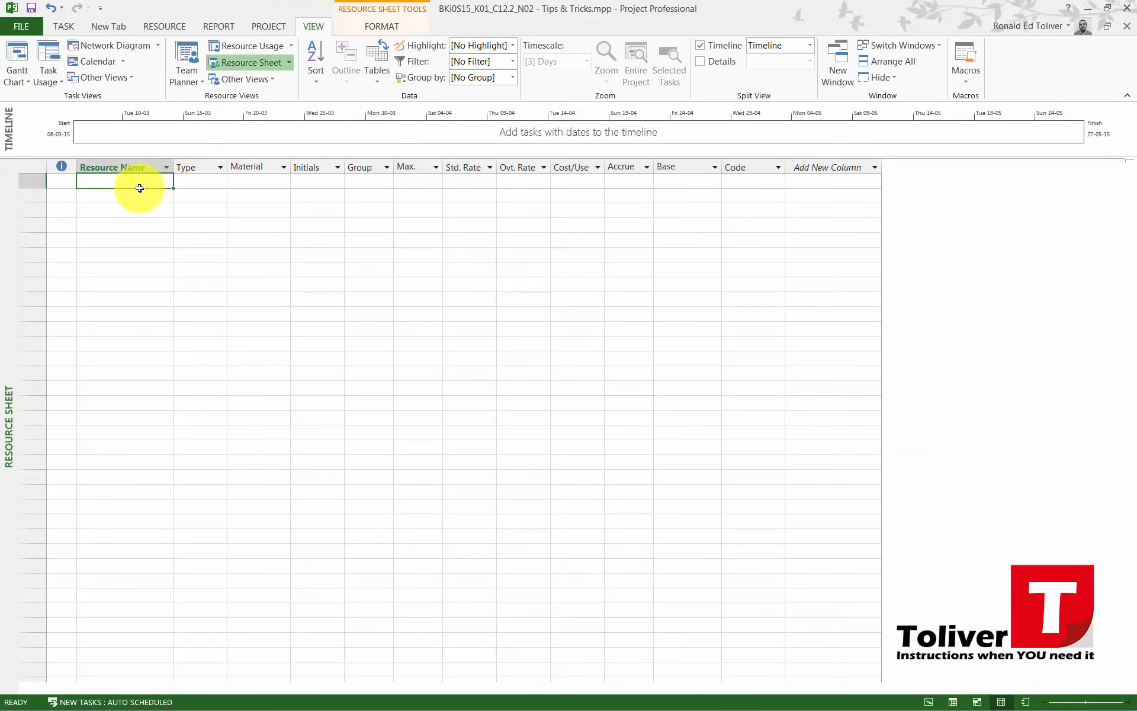
type("Toliver")
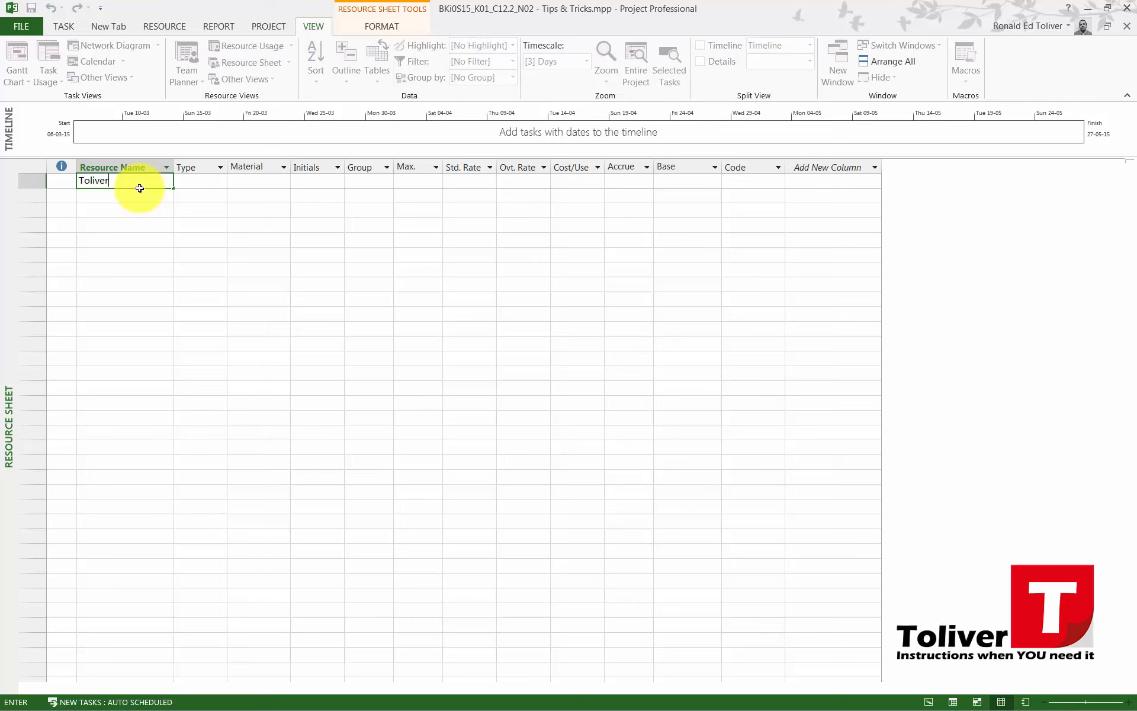
key("Return")
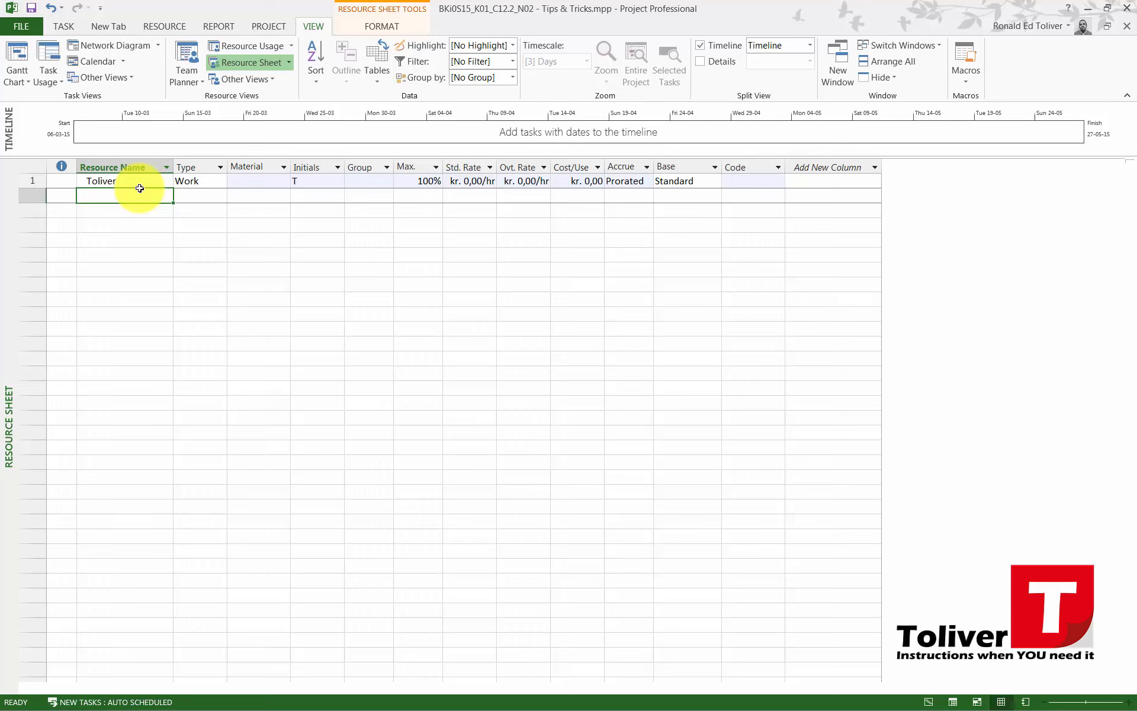
type("B")
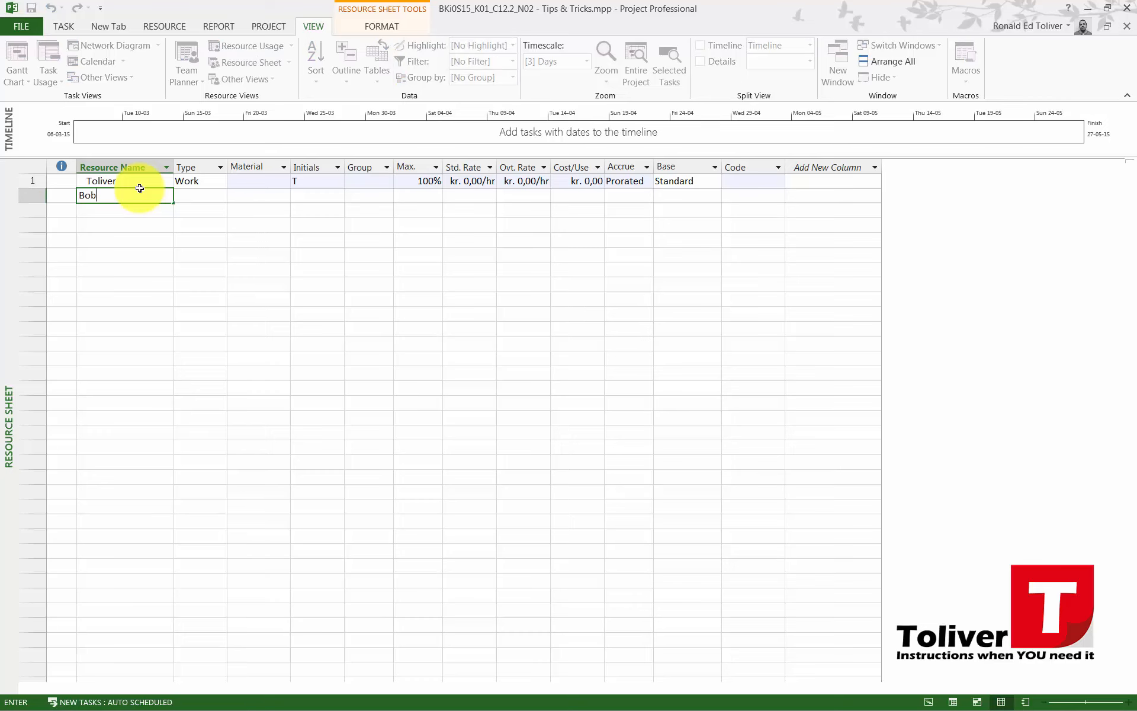
type("ob")
key("Tab")
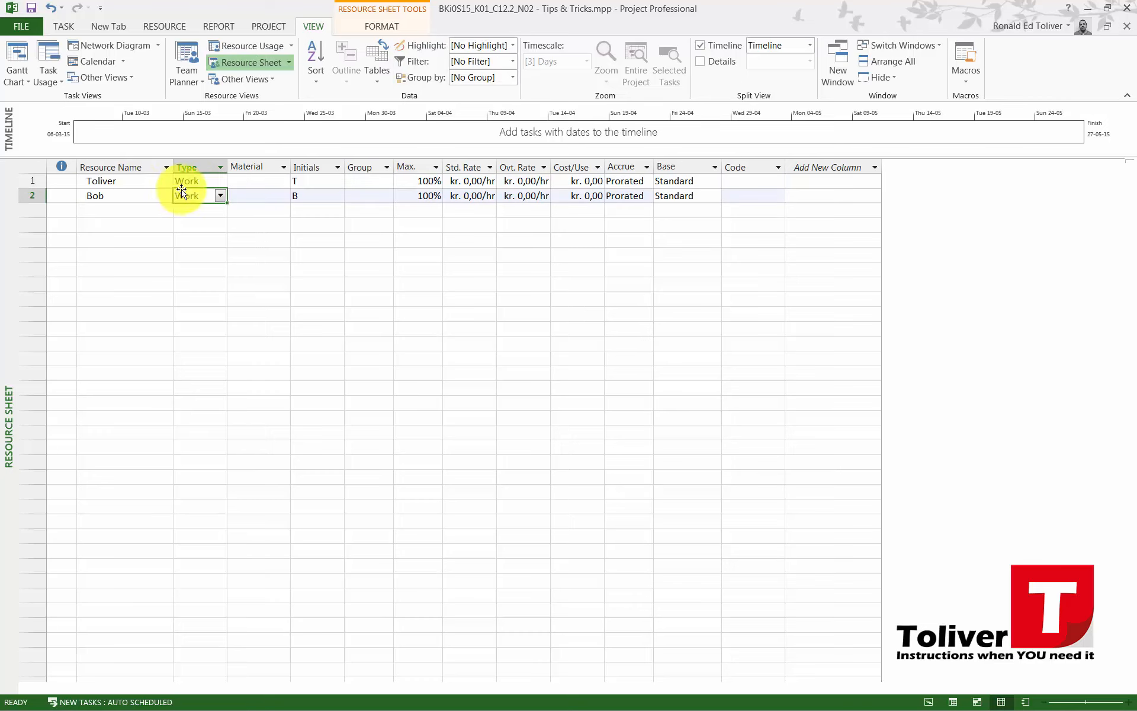
Examine the first resource's type options, initials, group, accrual, cost per use, and standard and overtime rate fields
left_click(219, 180)
left_click(220, 181)
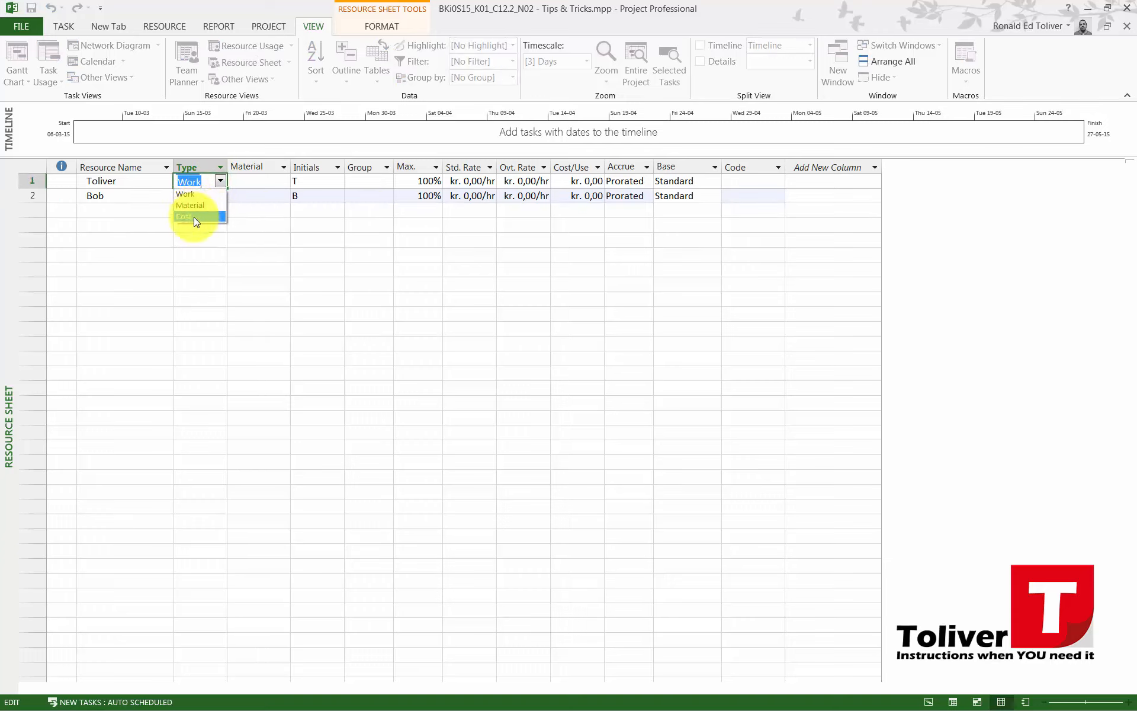
left_click(261, 216)
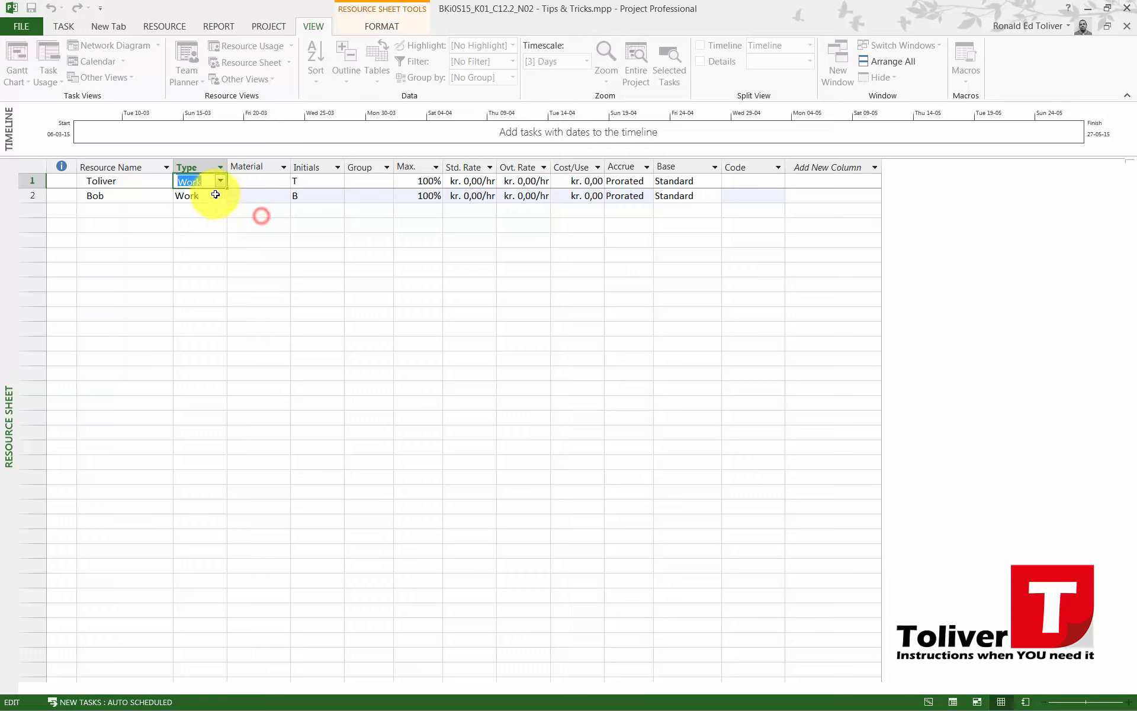
left_click(301, 187)
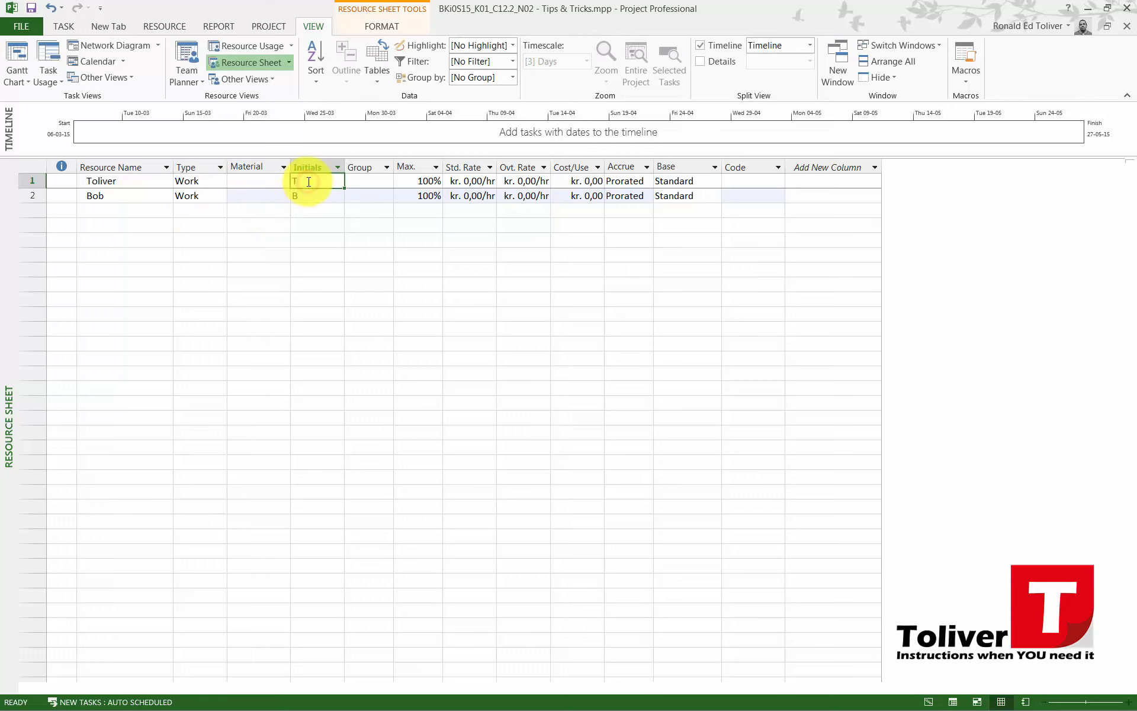
left_click(387, 182)
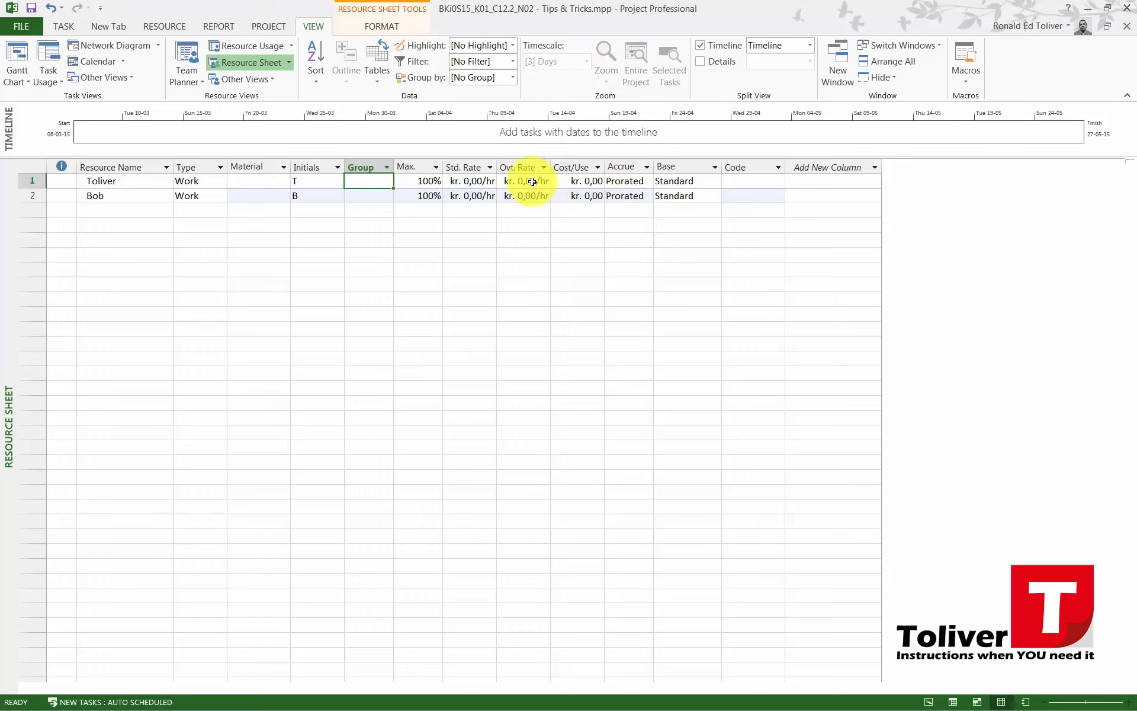
left_click(112, 182)
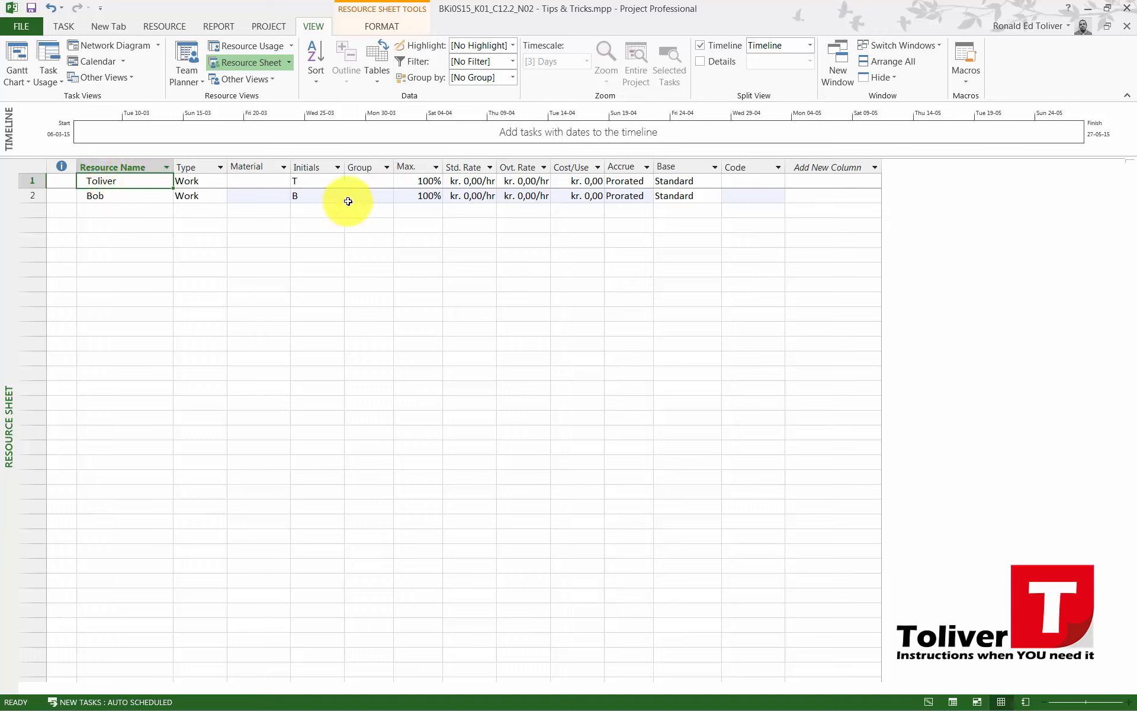
left_click(627, 182)
left_click(598, 182)
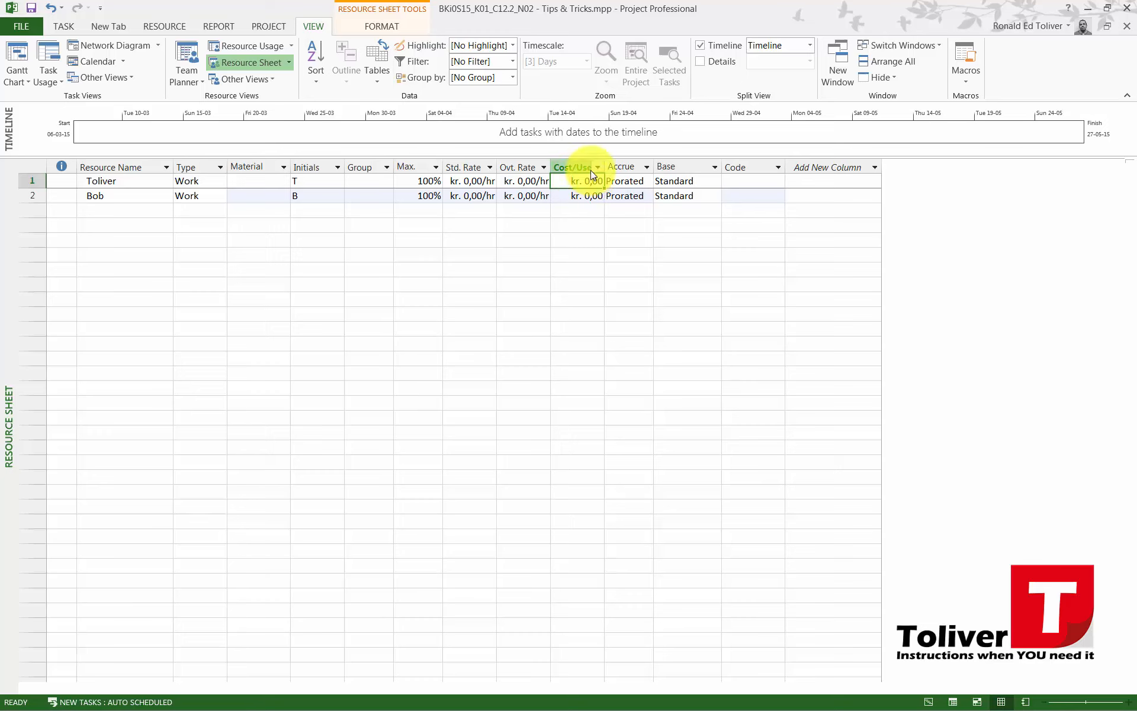
mouse_move(598, 172)
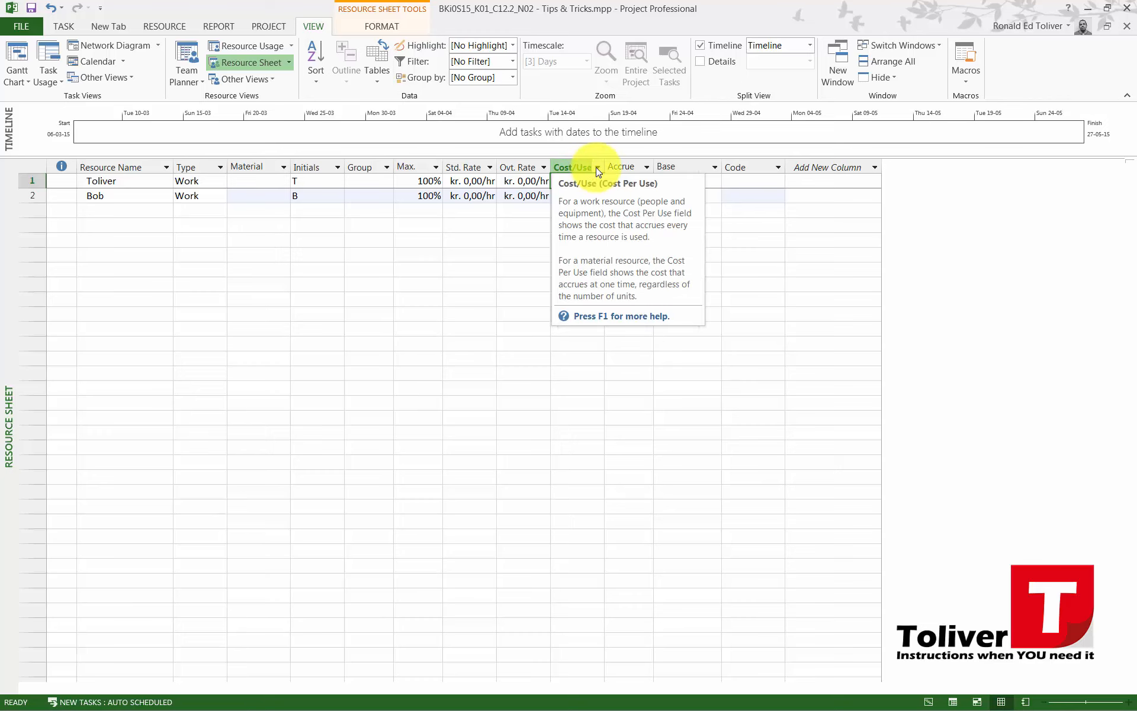
left_click(478, 179)
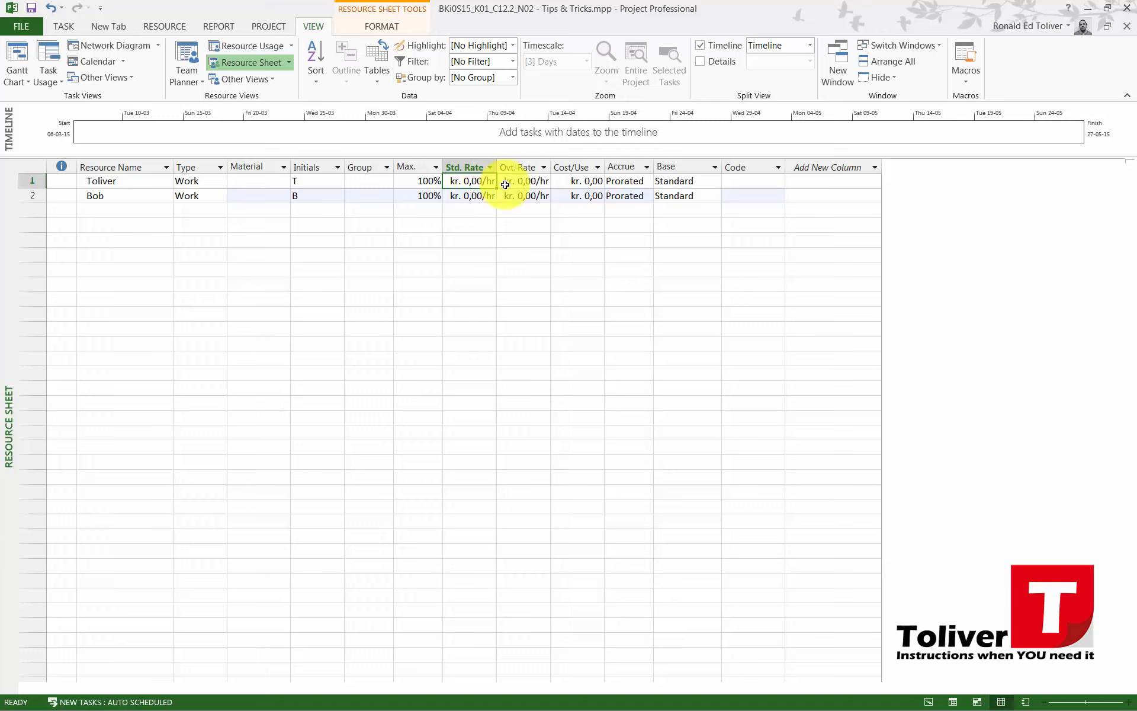
left_click(527, 180)
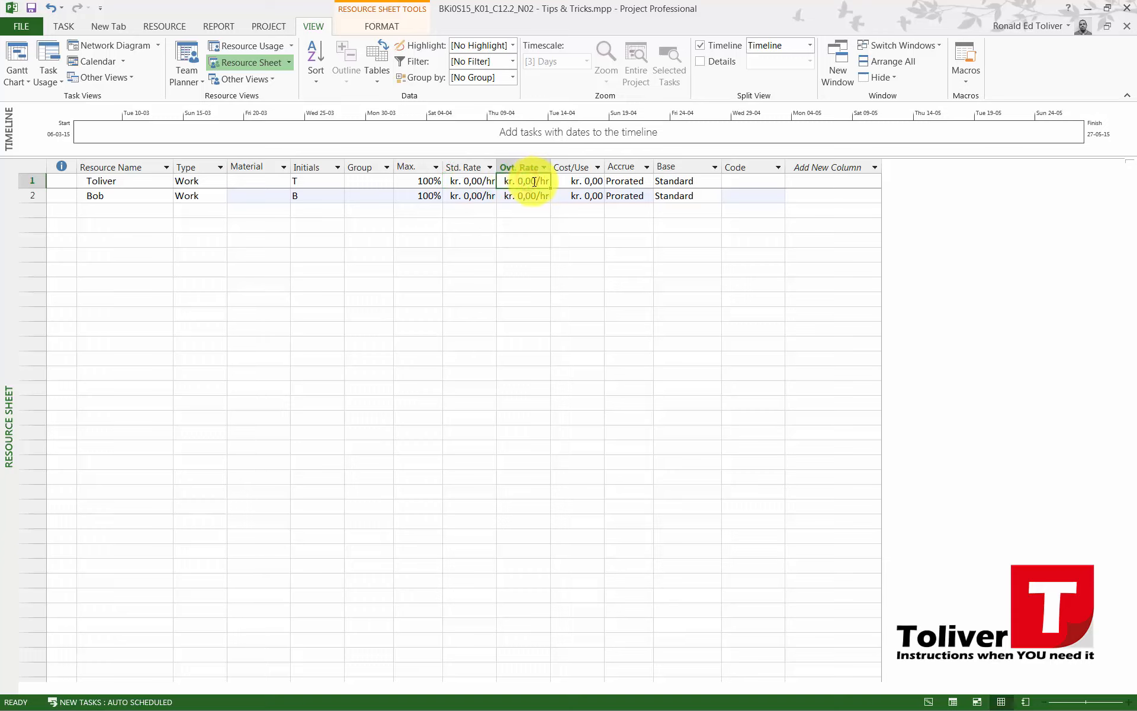
Set the standard rate to 25000/mon for the first resource and 23500/mon for the second
left_click(468, 183)
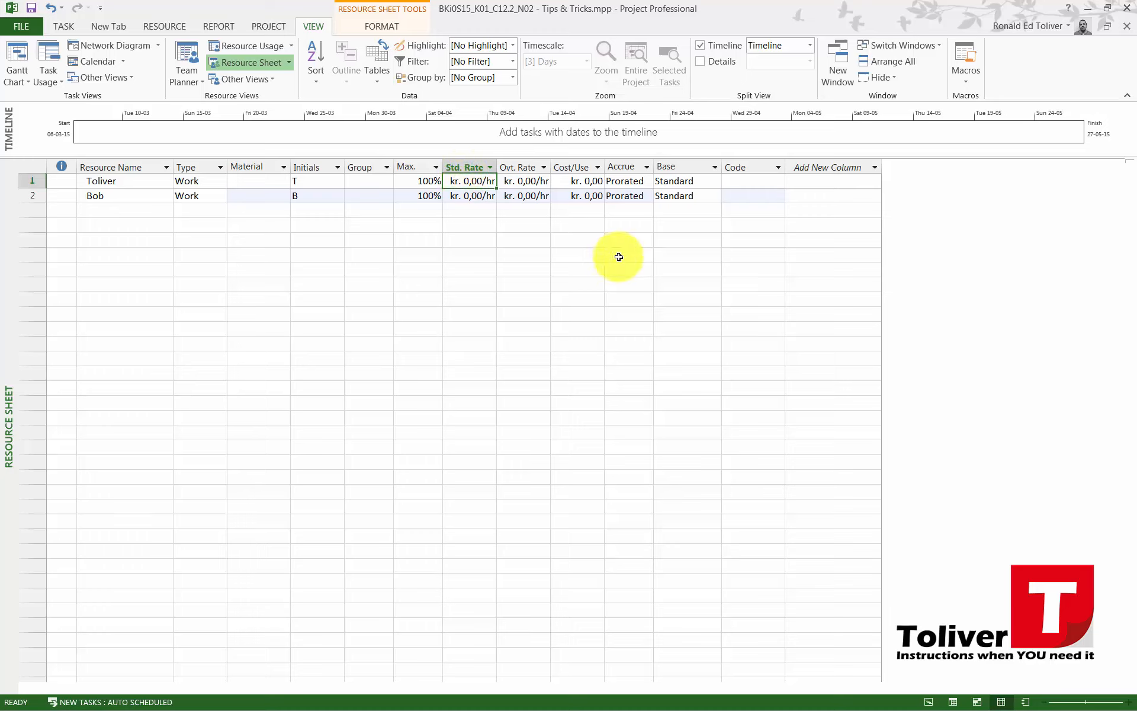
type("25000/")
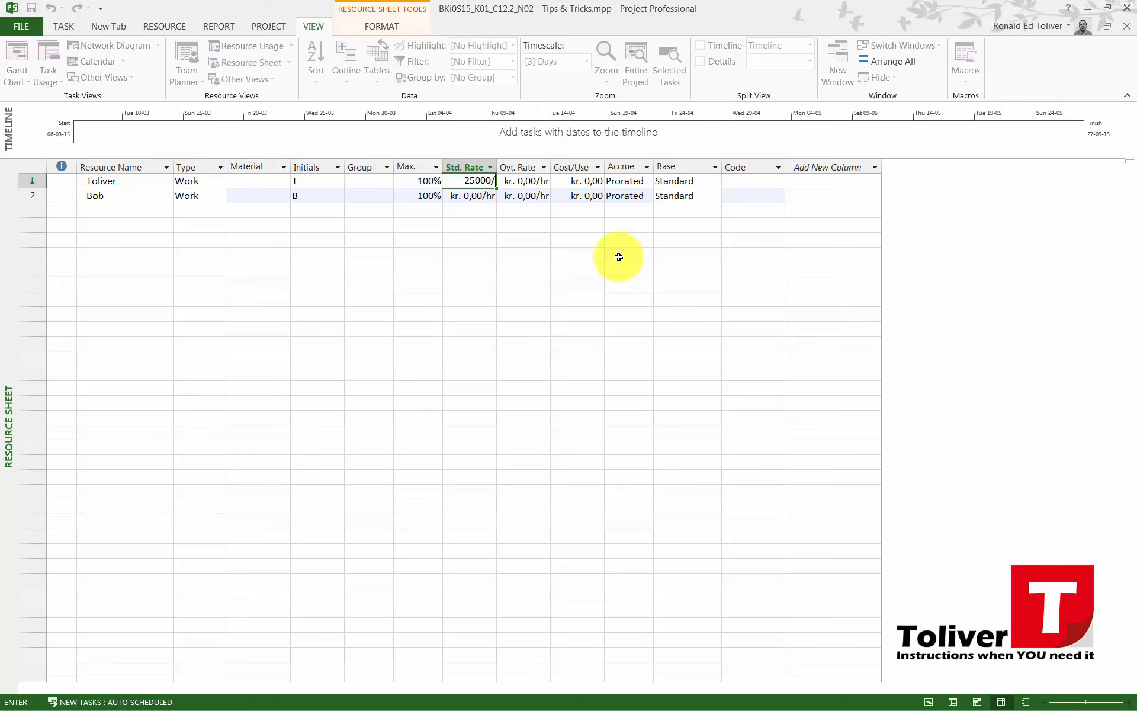
type("mon")
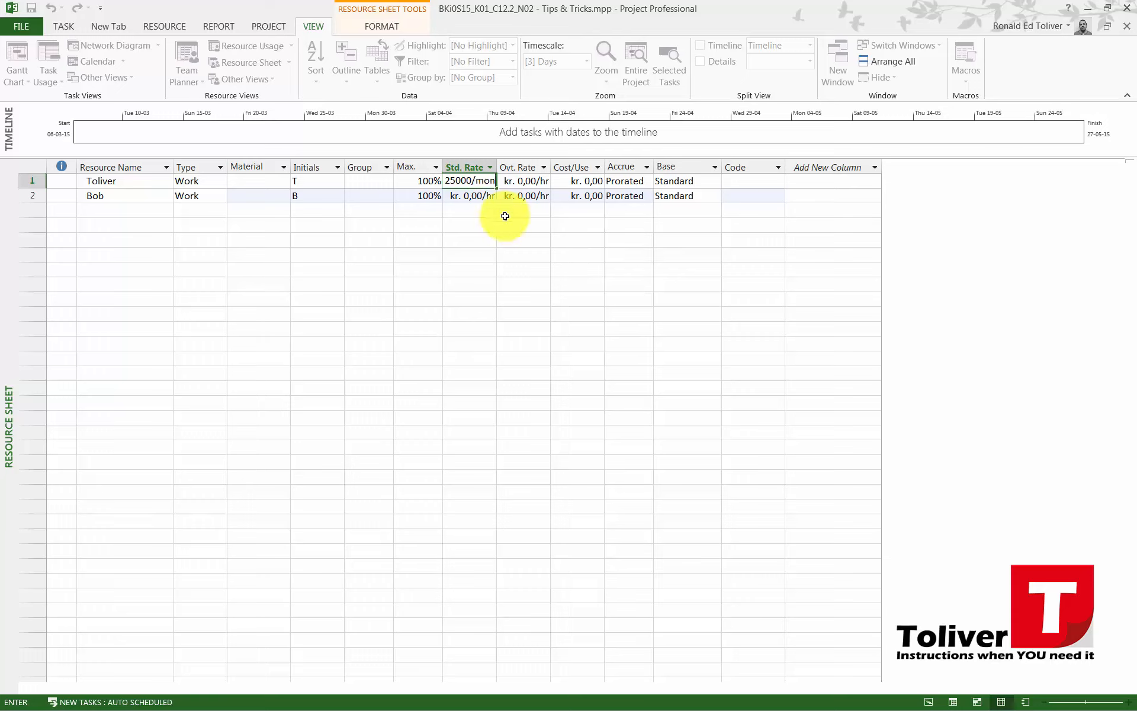
left_click(470, 195)
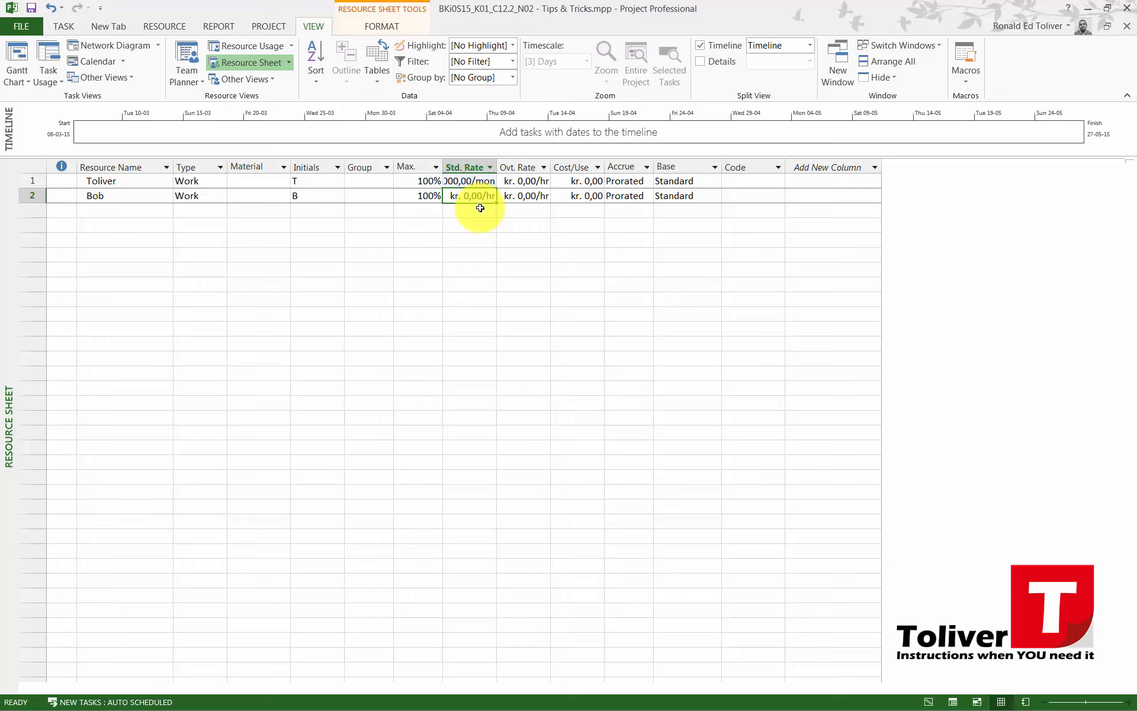
type("2350")
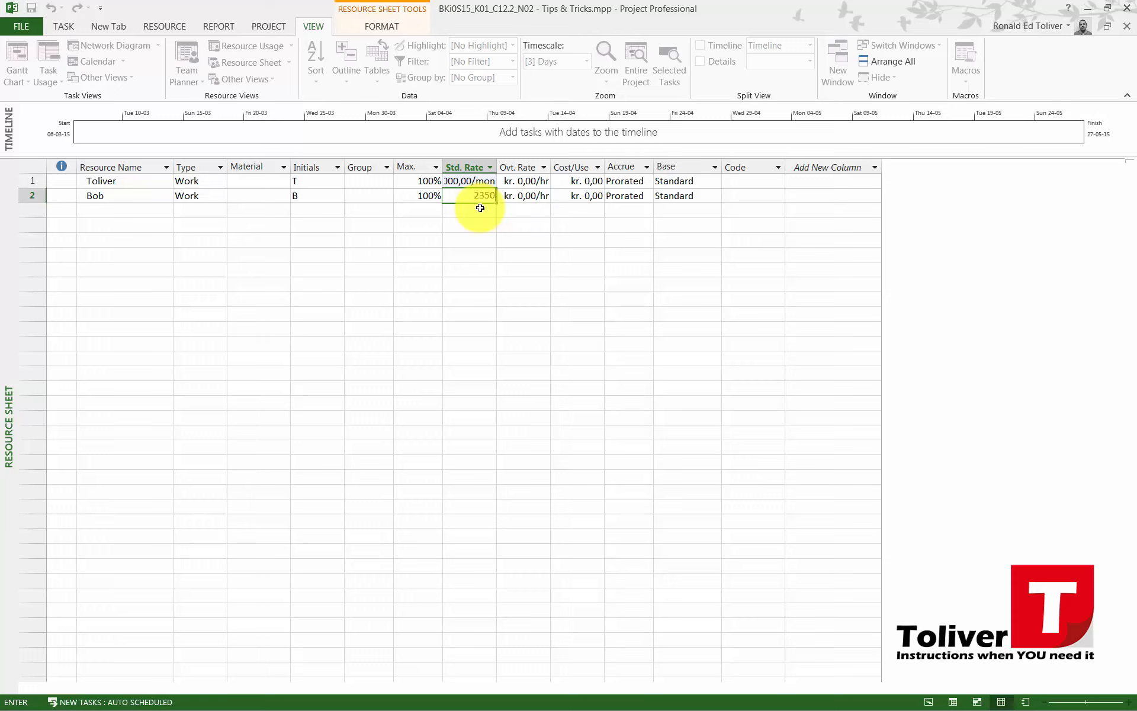
type("0/m")
key("Return")
Set the overtime rate to 200/h for the first resource and 150/h for the second
key("Up")
key("Right")
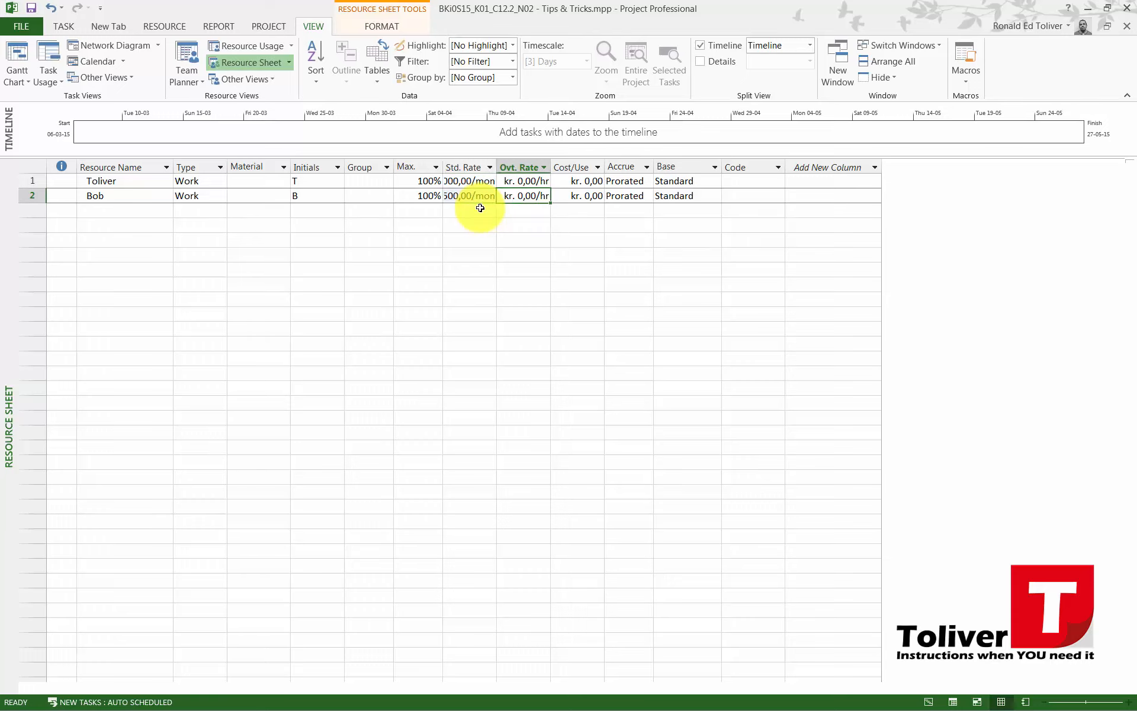
key("Up")
type("20")
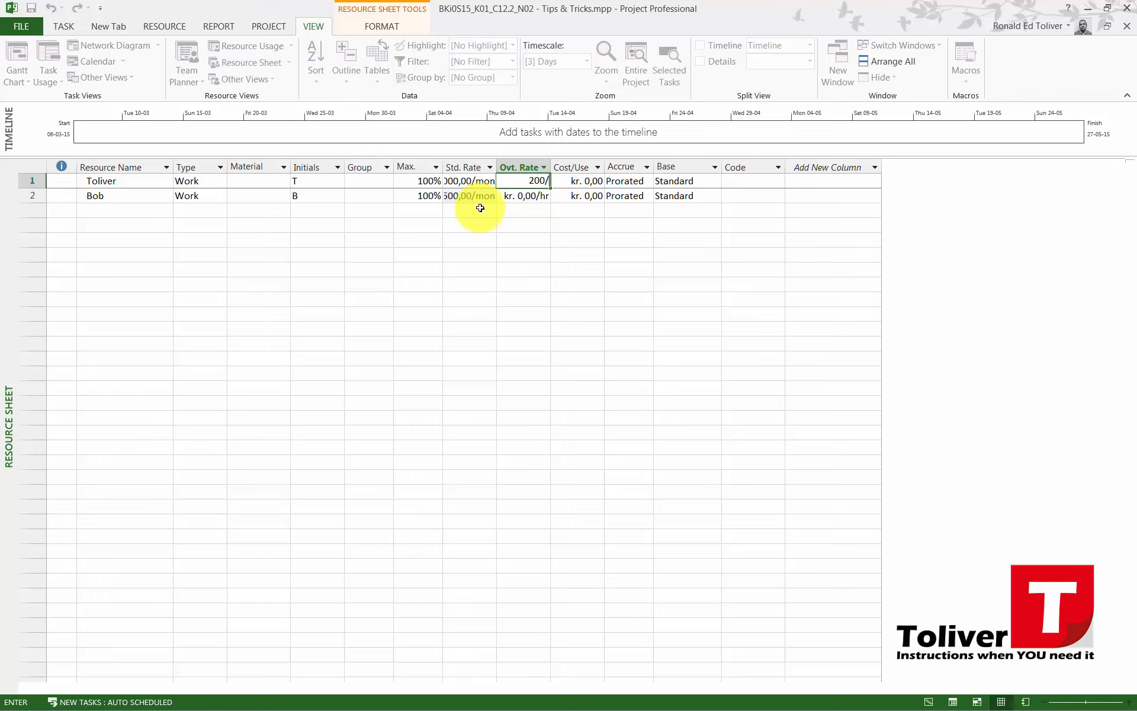
type("0,00/h")
key("Return")
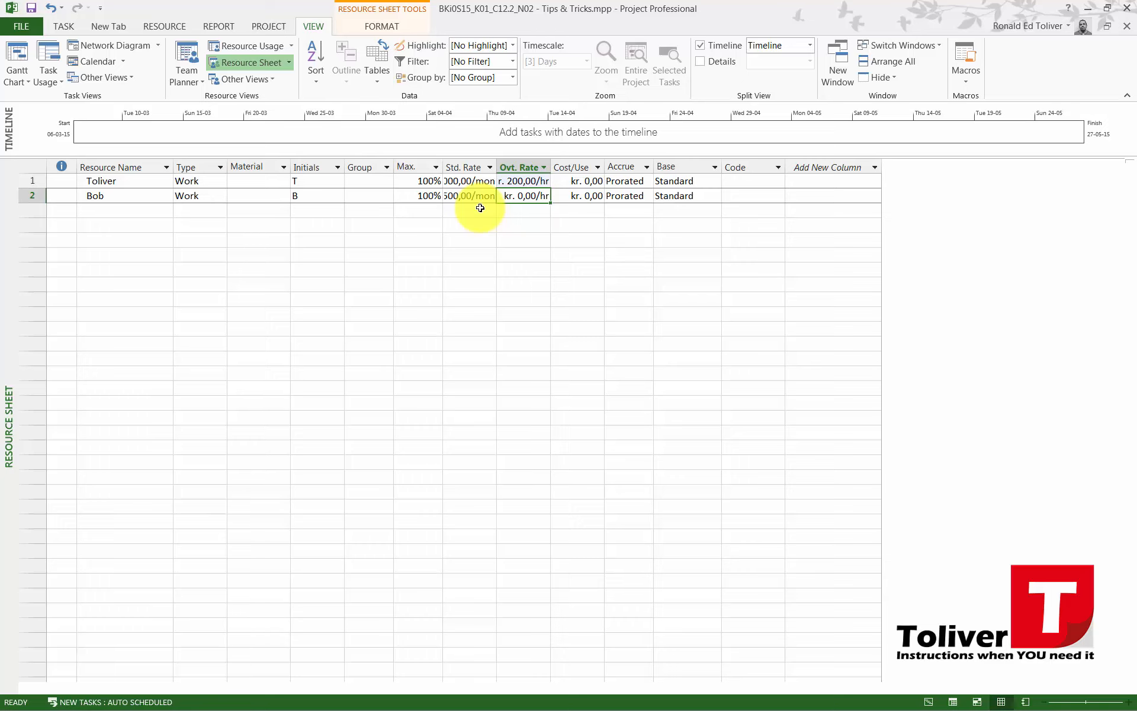
type("150,00")
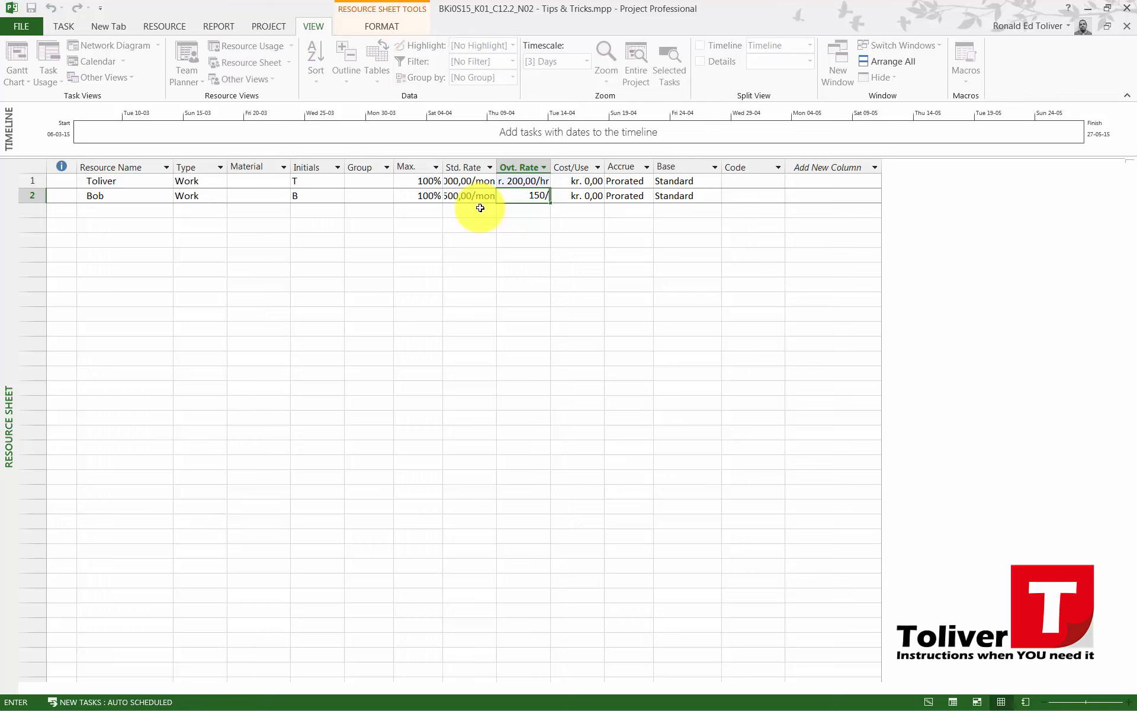
type("/h")
key("Return")
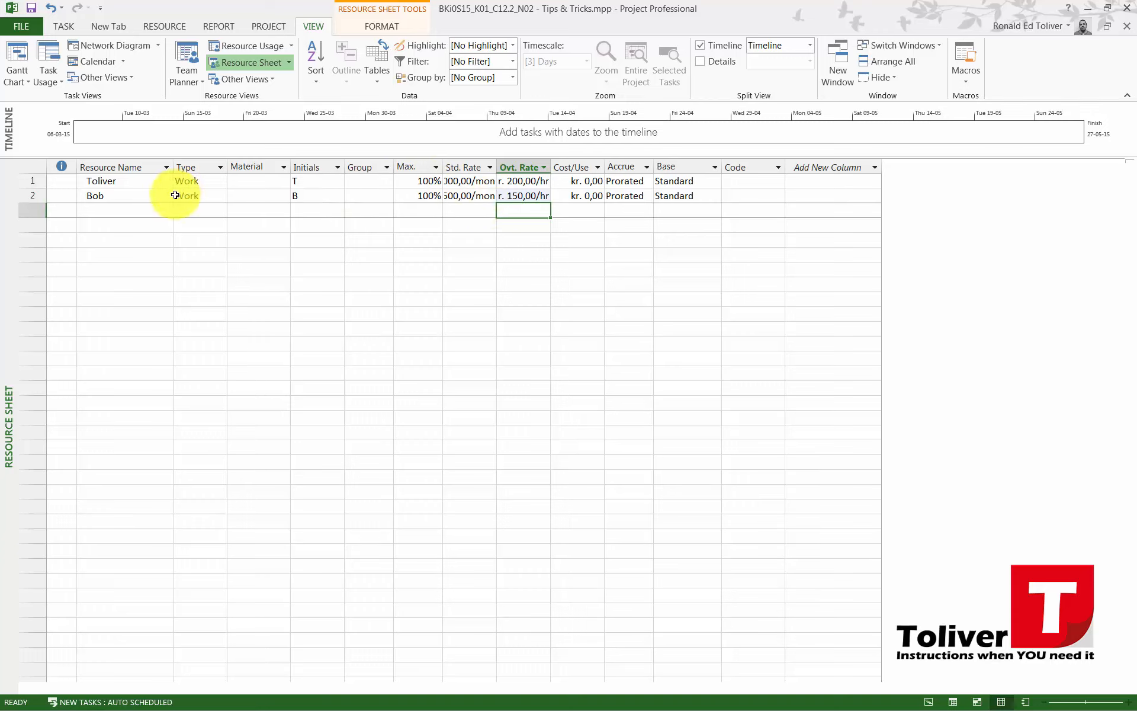
Return to the Gantt Chart view and assign both resources to the tasks Team Meetings 1 through Team Meetings 12
left_click(18, 55)
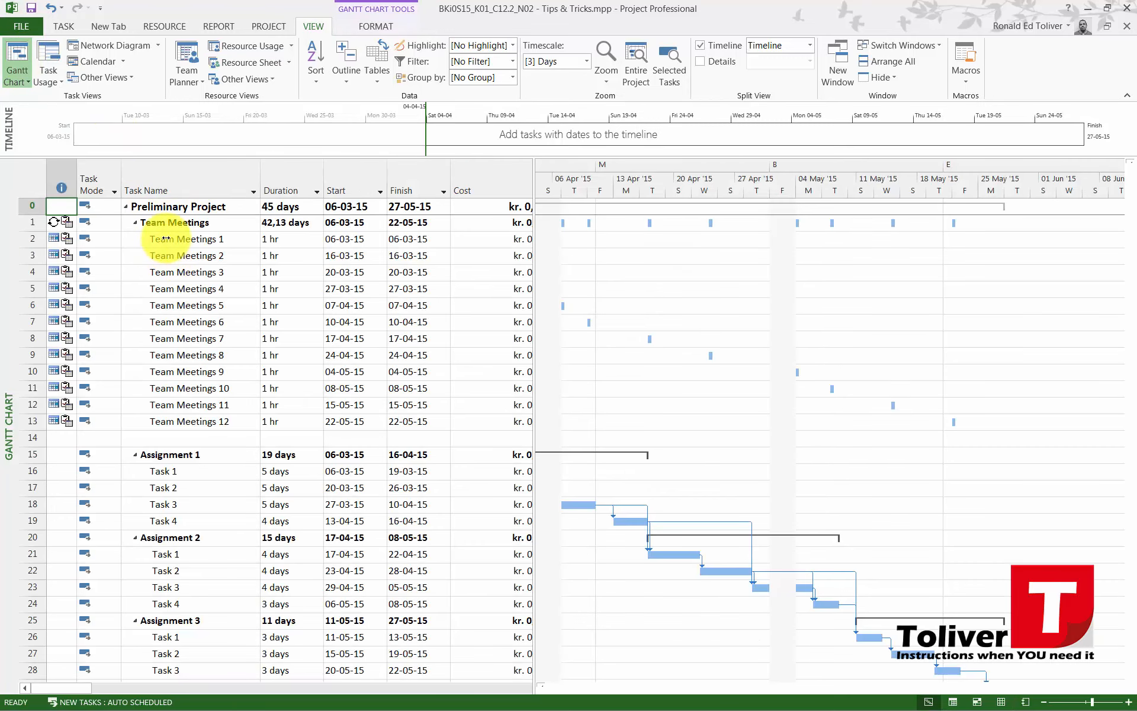
left_click_drag(168, 238, 198, 426)
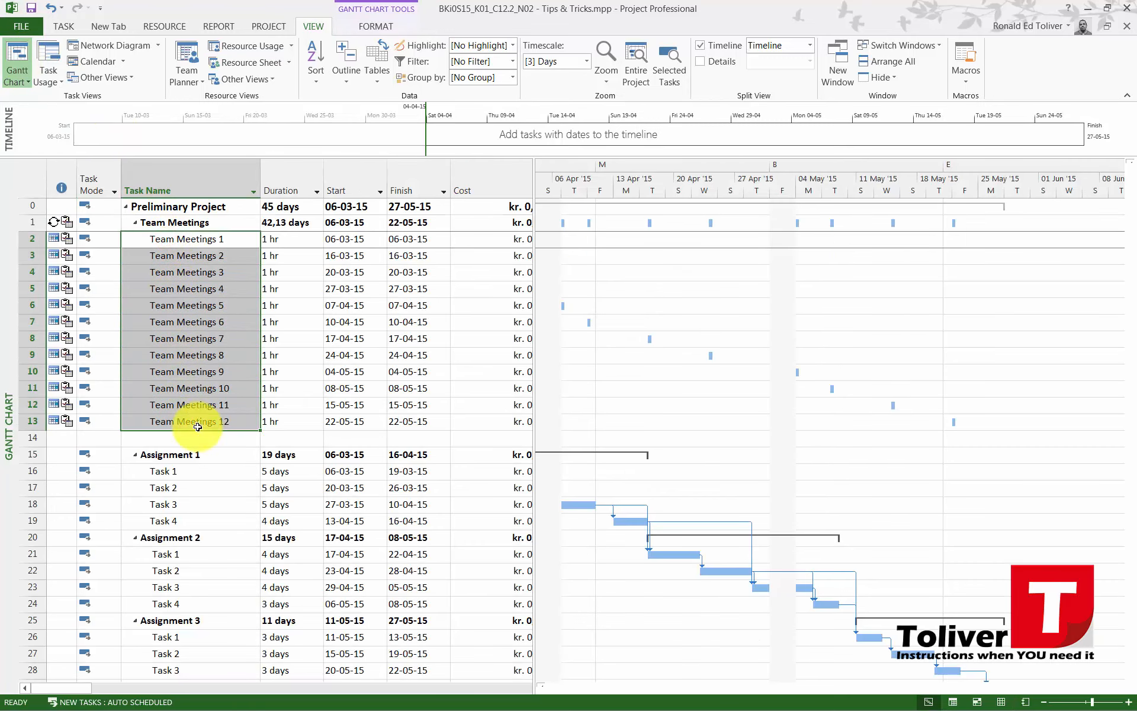
left_click(64, 26)
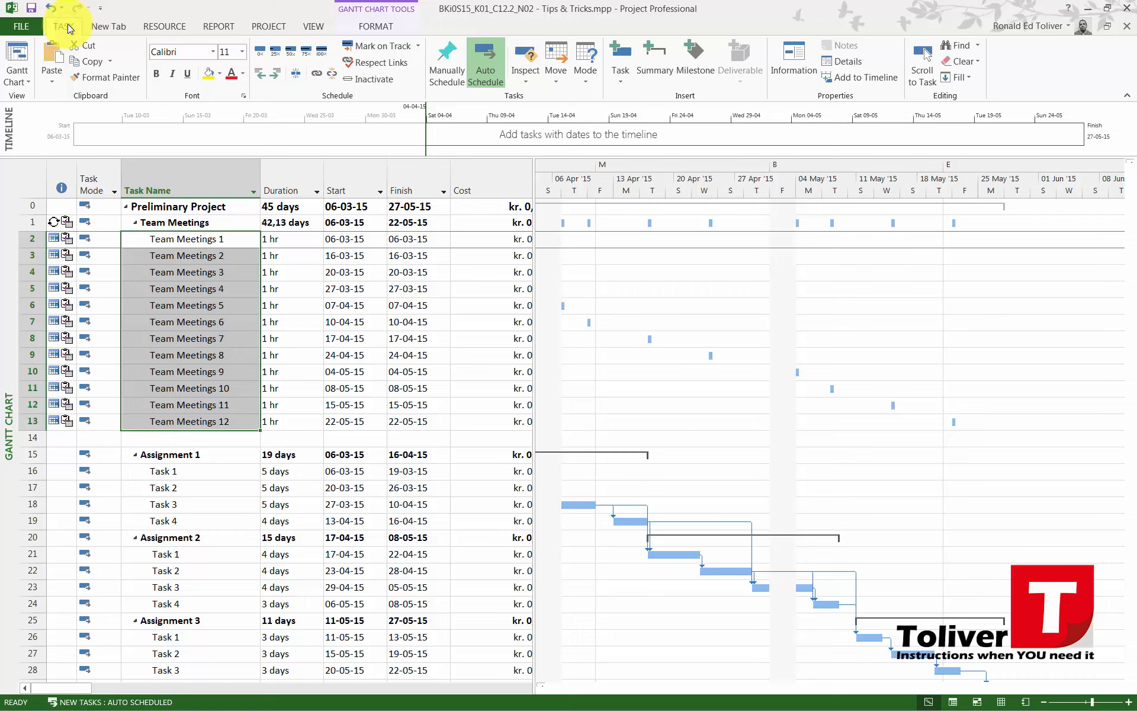
left_click(160, 26)
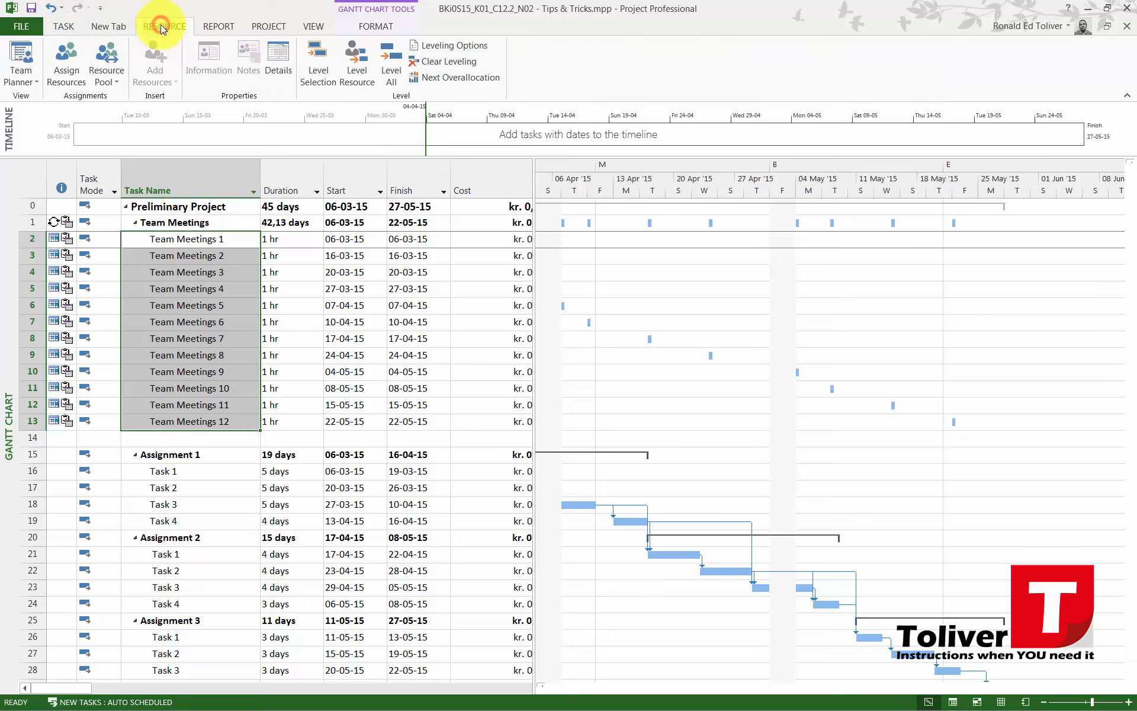
left_click(67, 59)
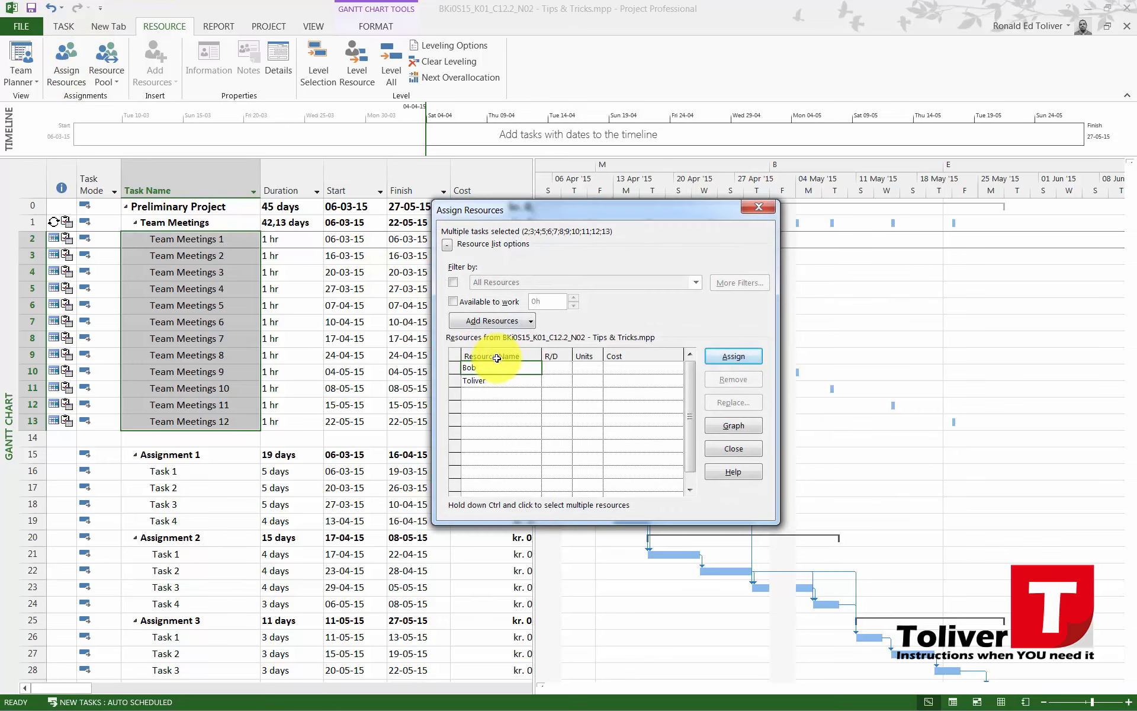
left_click_drag(497, 381, 481, 369)
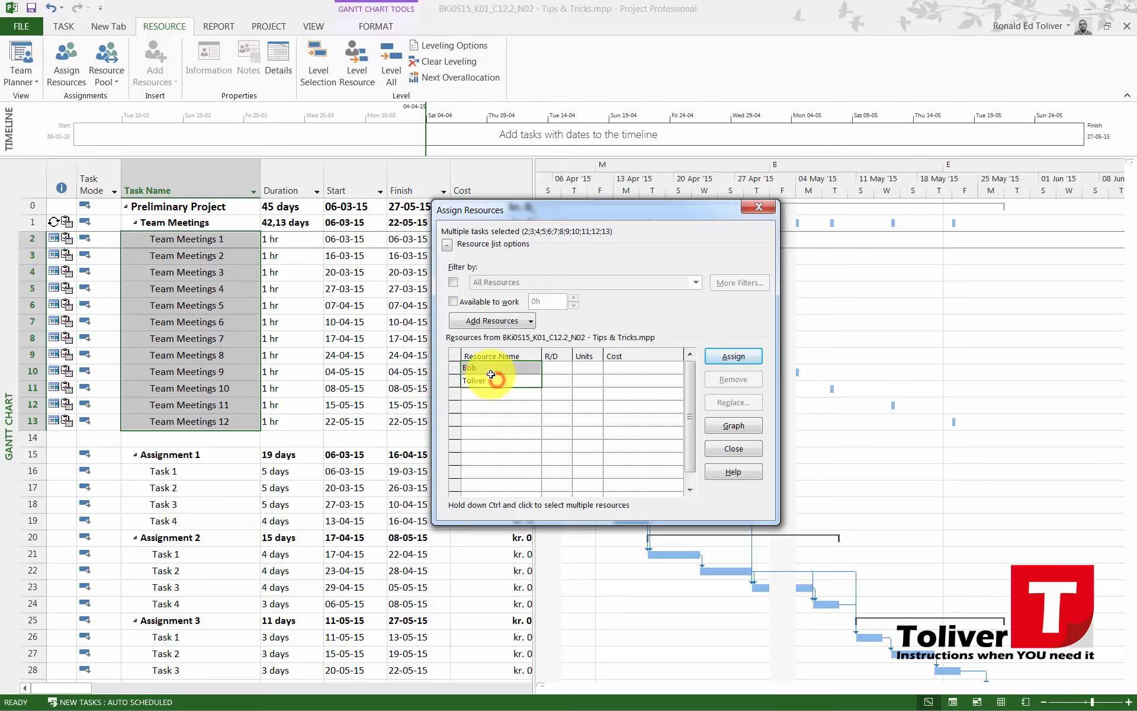
left_click(741, 357)
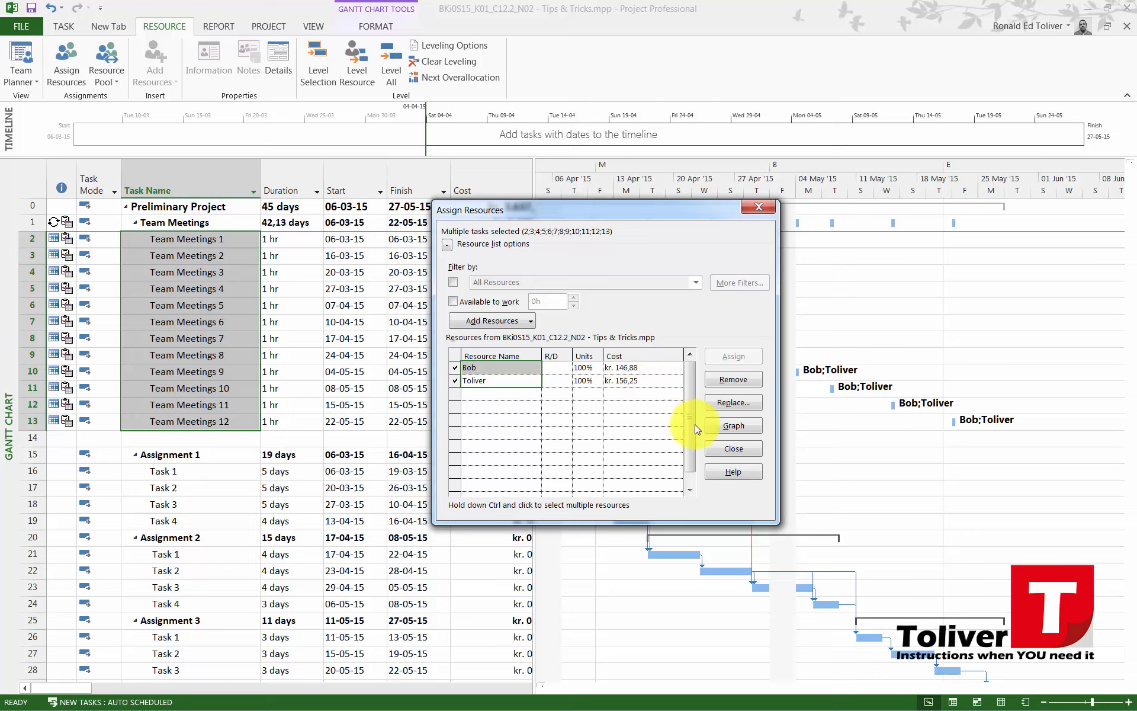
left_click(727, 450)
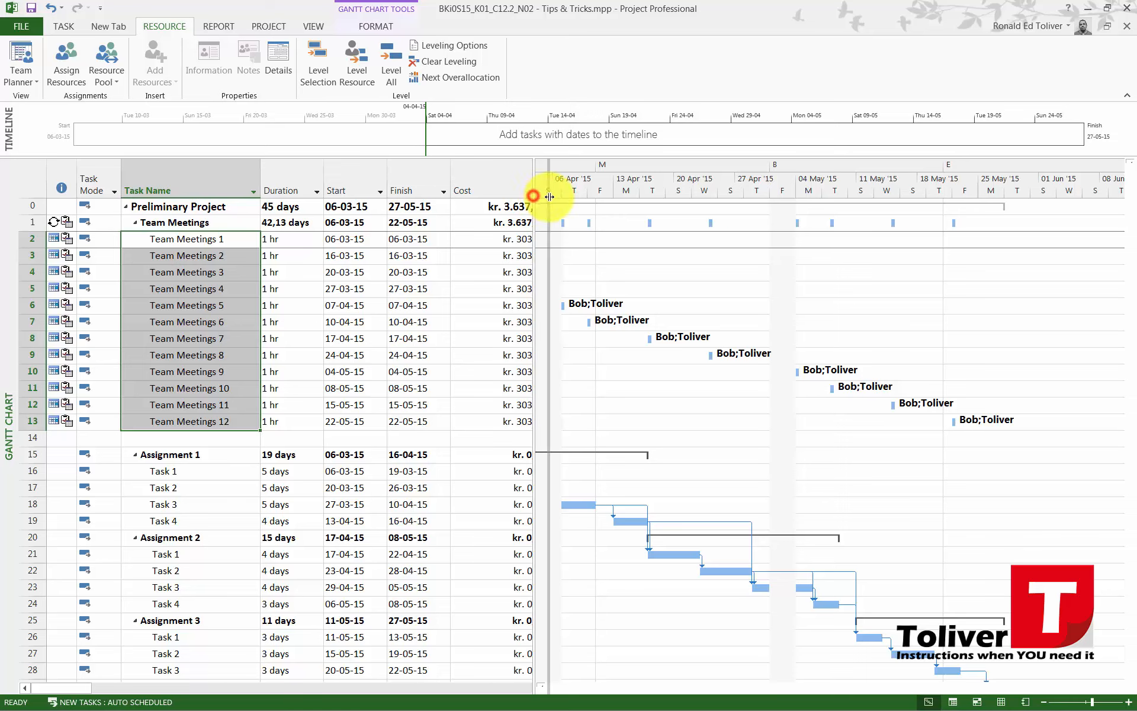
Widen the task table to show the full Cost column, and check the resources' rates in the Resource Sheet before returning to the Gantt Chart
left_click_drag(533, 195, 550, 198)
double_click(550, 199)
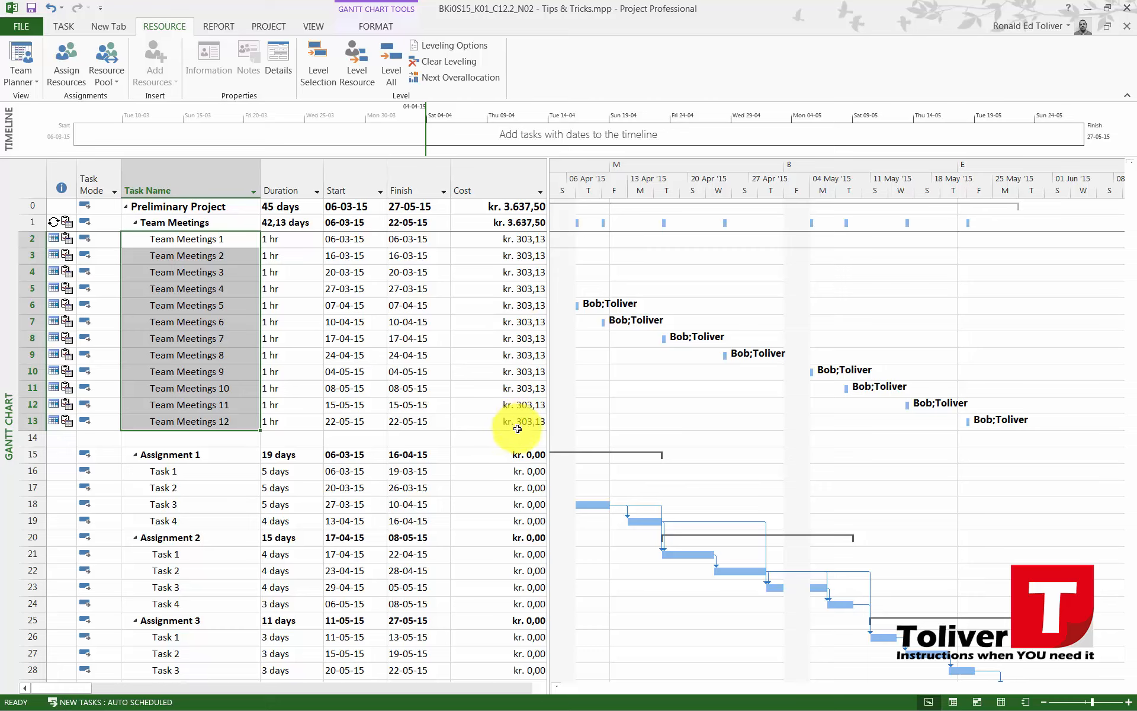
left_click(303, 28)
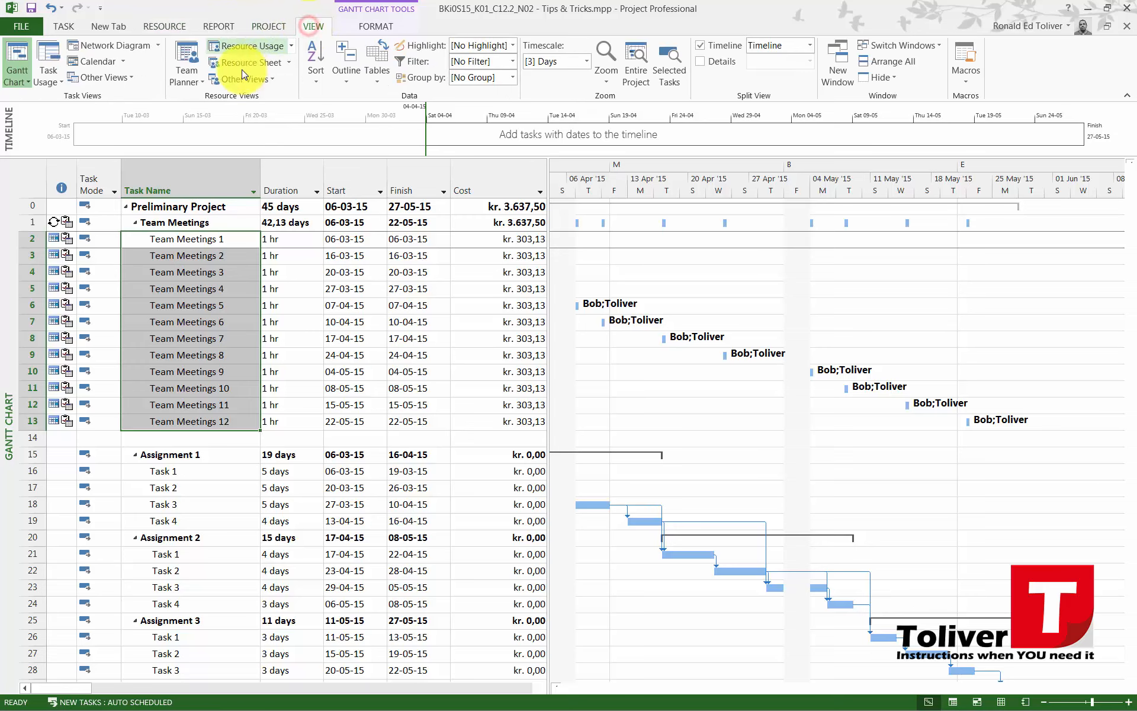
left_click(262, 64)
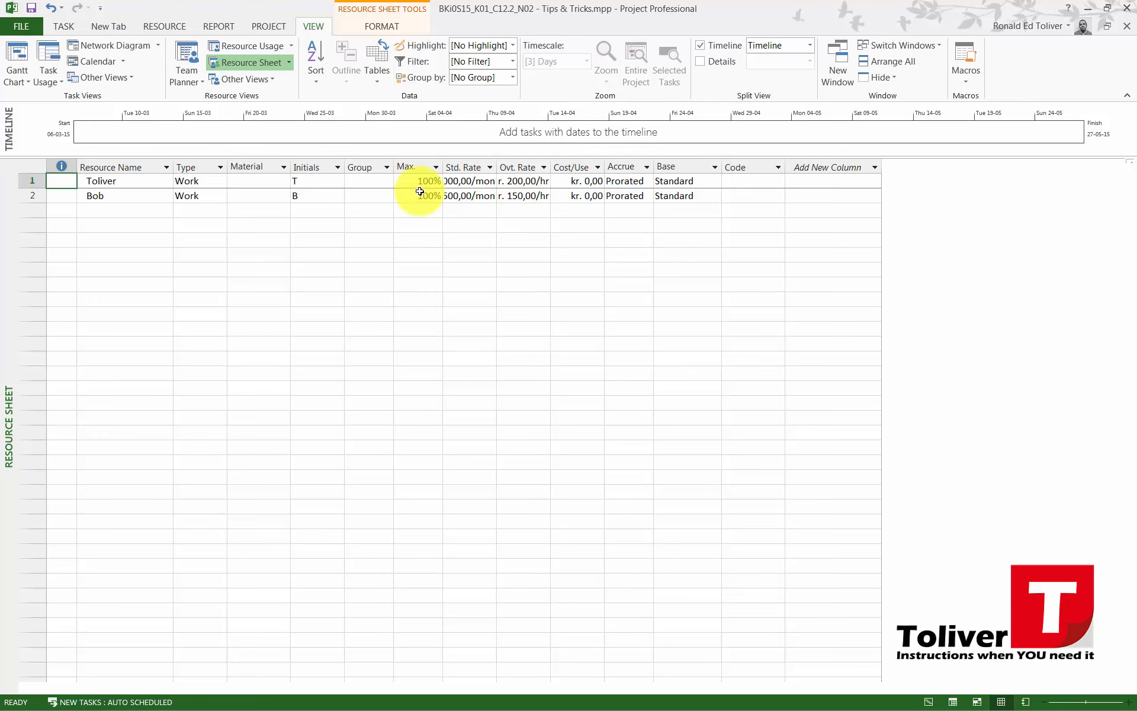
left_click(25, 57)
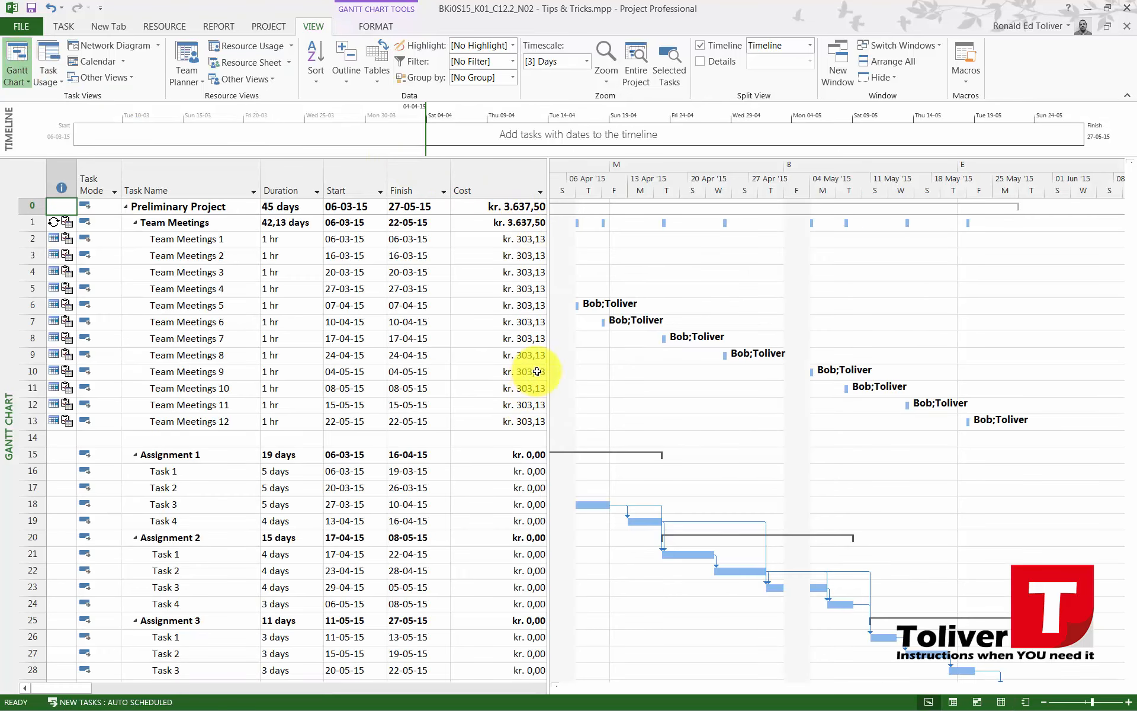
Assign both resources to Task 1 through Task 4 of Assignment 1, and move the Assign Resources dialog clear of the Cost column
scroll(482, 359, "down", 5)
scroll(246, 322, "up", 3)
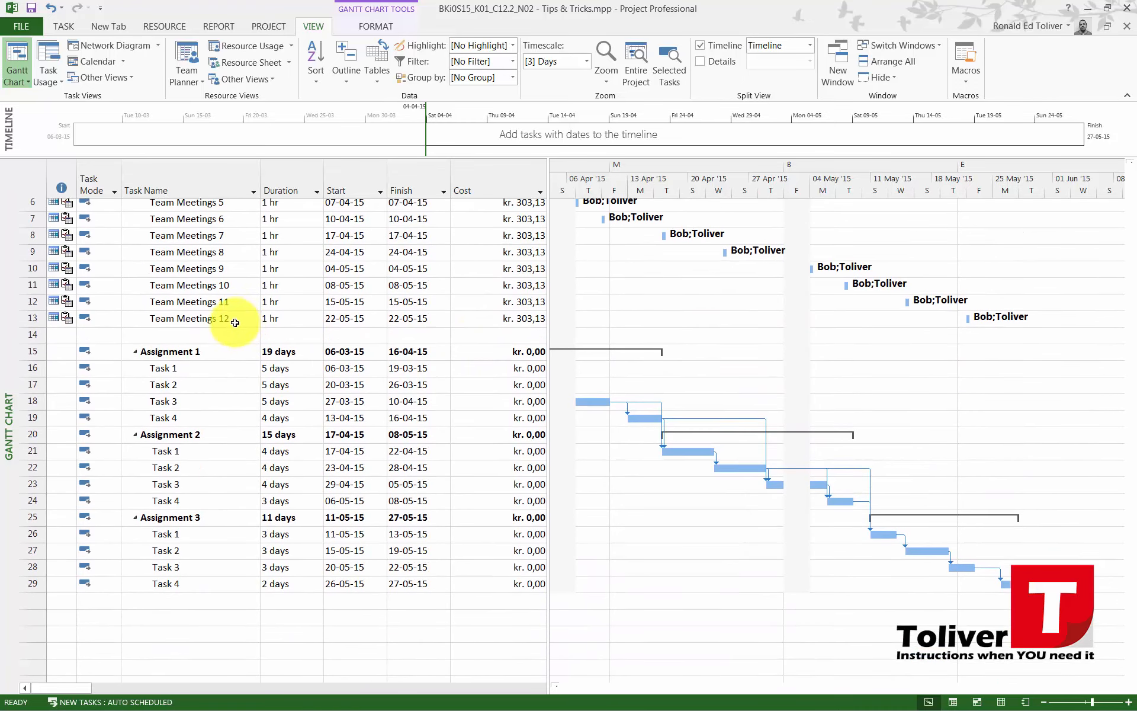
left_click_drag(170, 372, 165, 420)
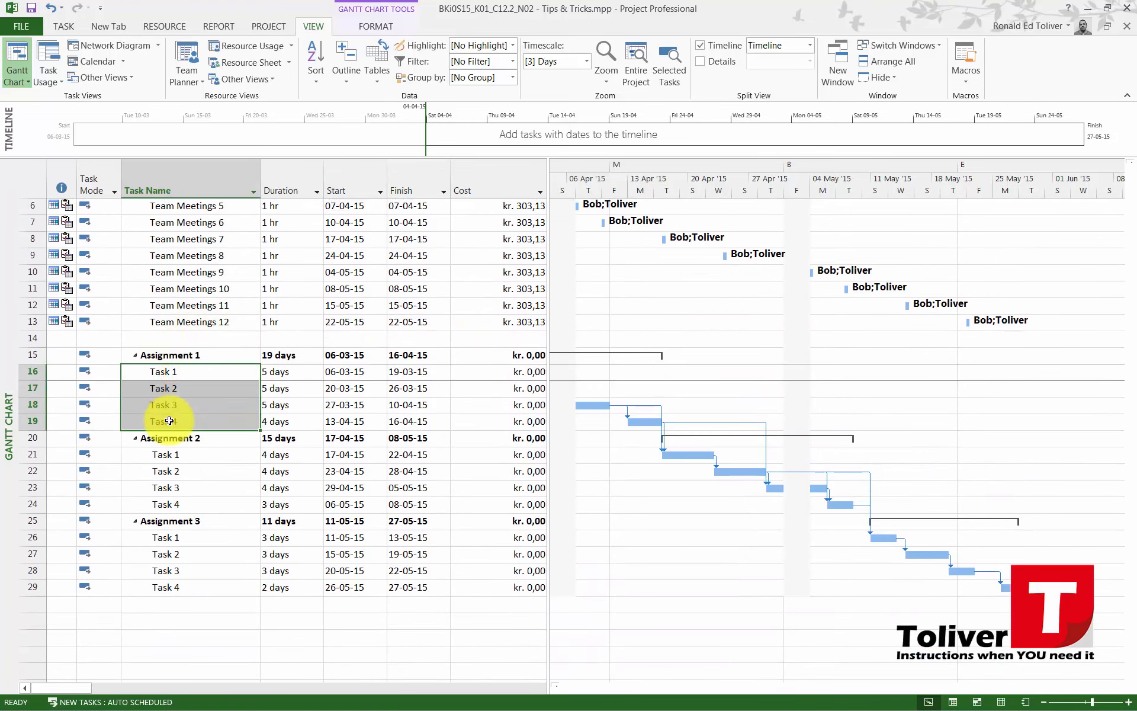
left_click(163, 26)
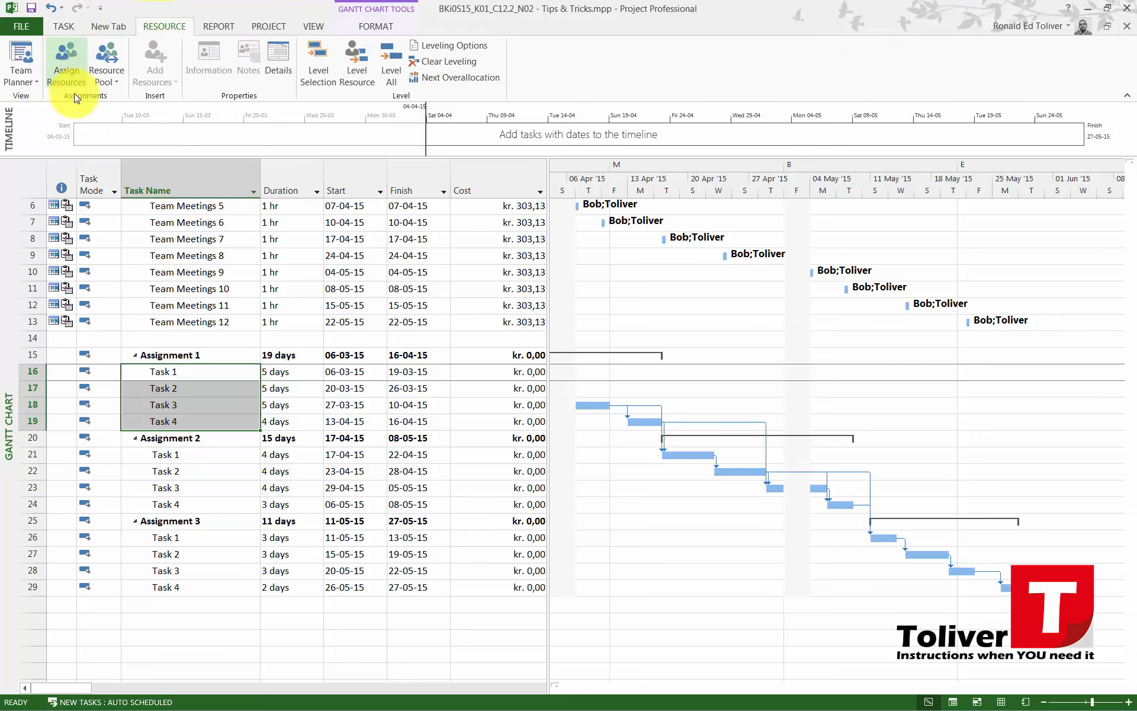
left_click(69, 59)
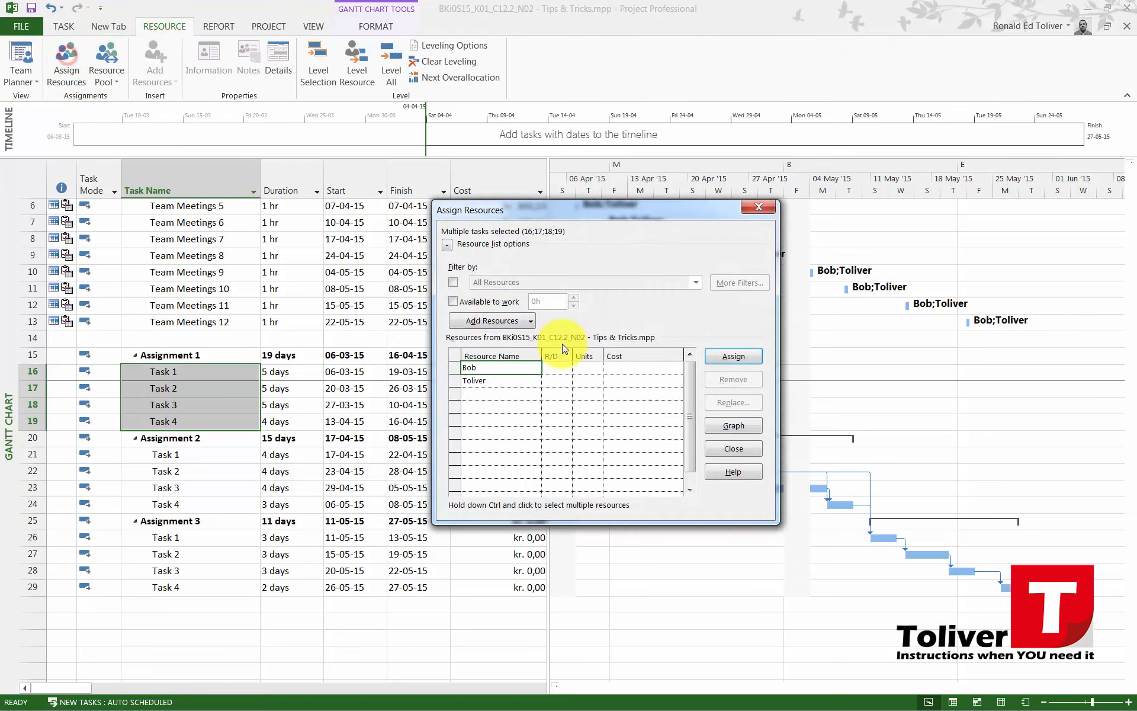
left_click_drag(516, 365, 509, 380)
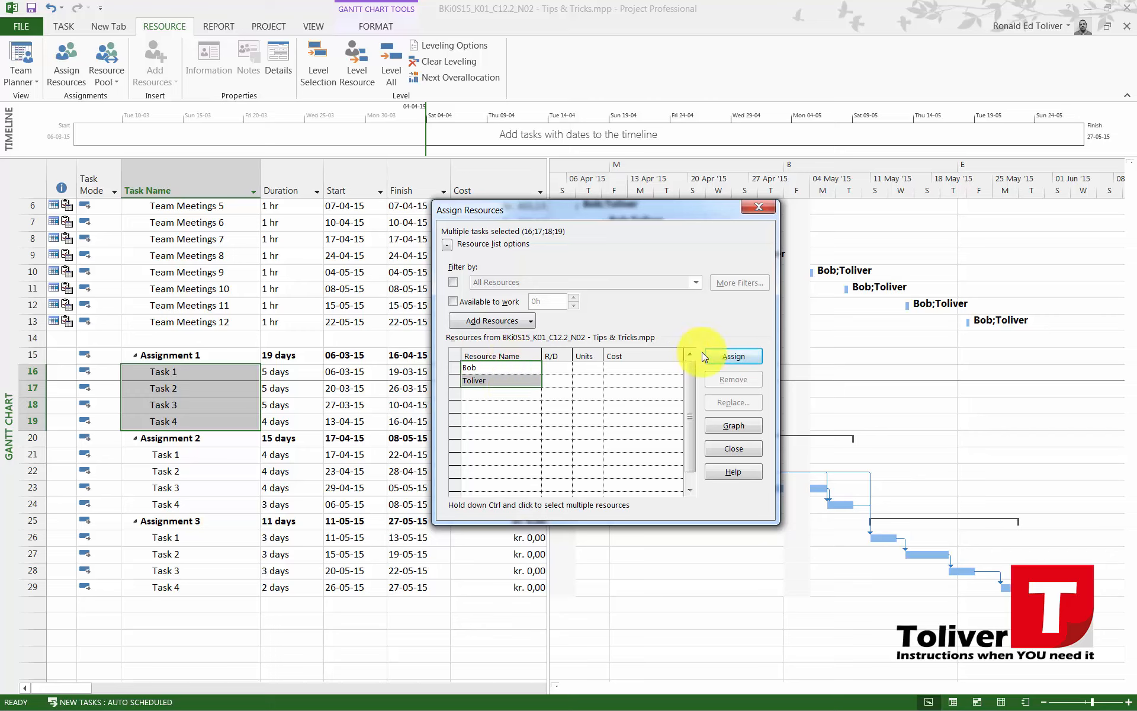
left_click(716, 359)
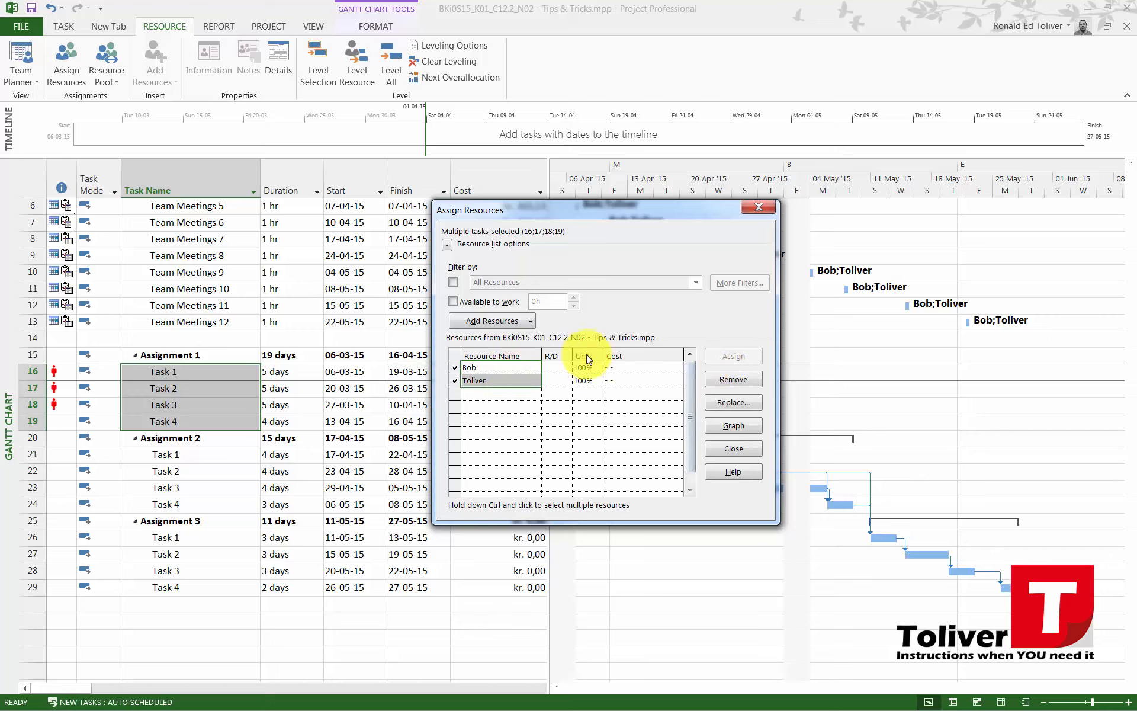
left_click_drag(580, 216, 734, 236)
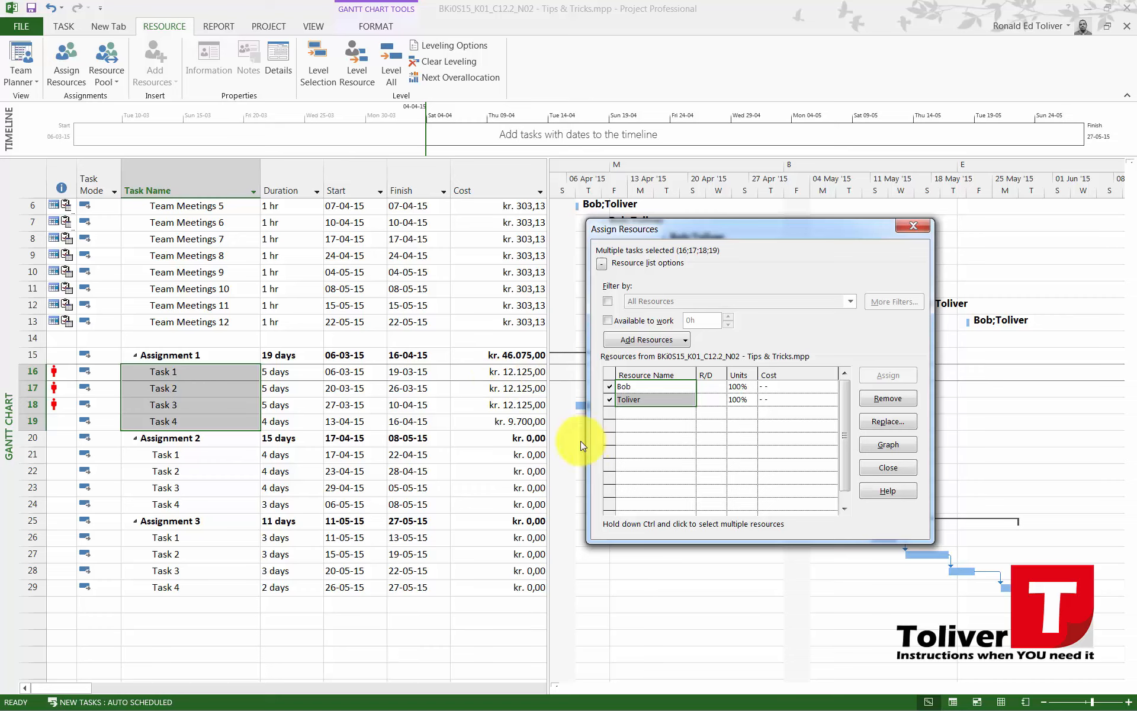
Assign both resources to Tasks 1 through 4 of Assignment 2 and of Assignment 3, and close the Assign Resources dialog
left_click_drag(188, 455, 190, 502)
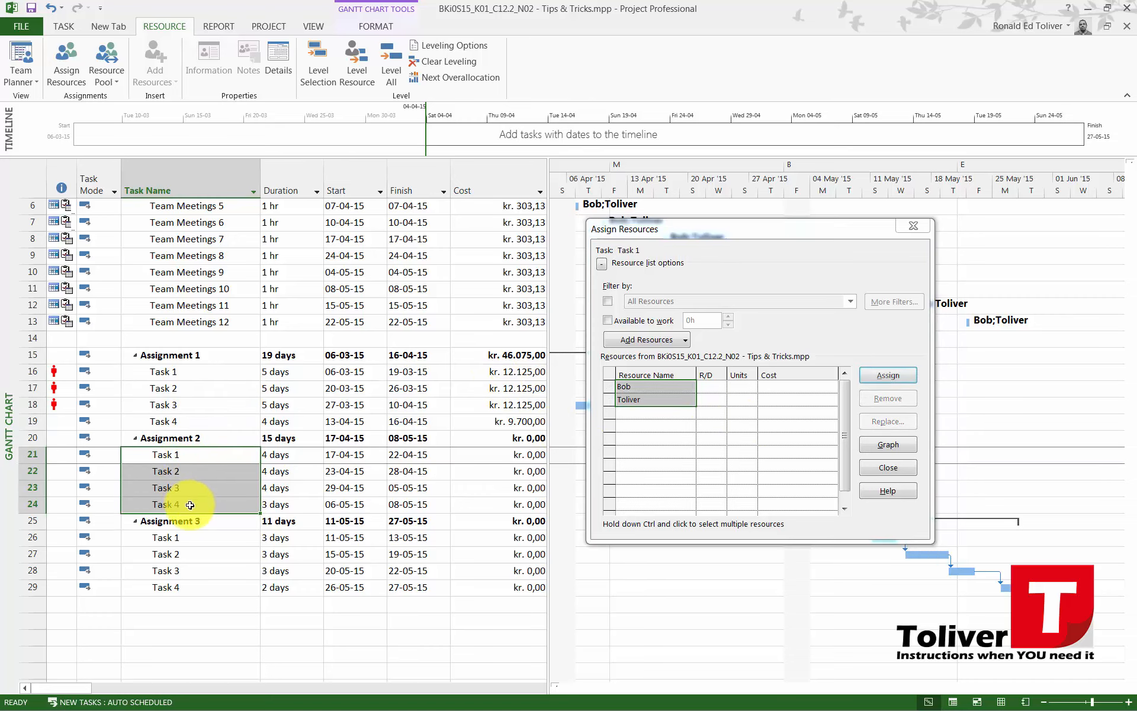
left_click(884, 376)
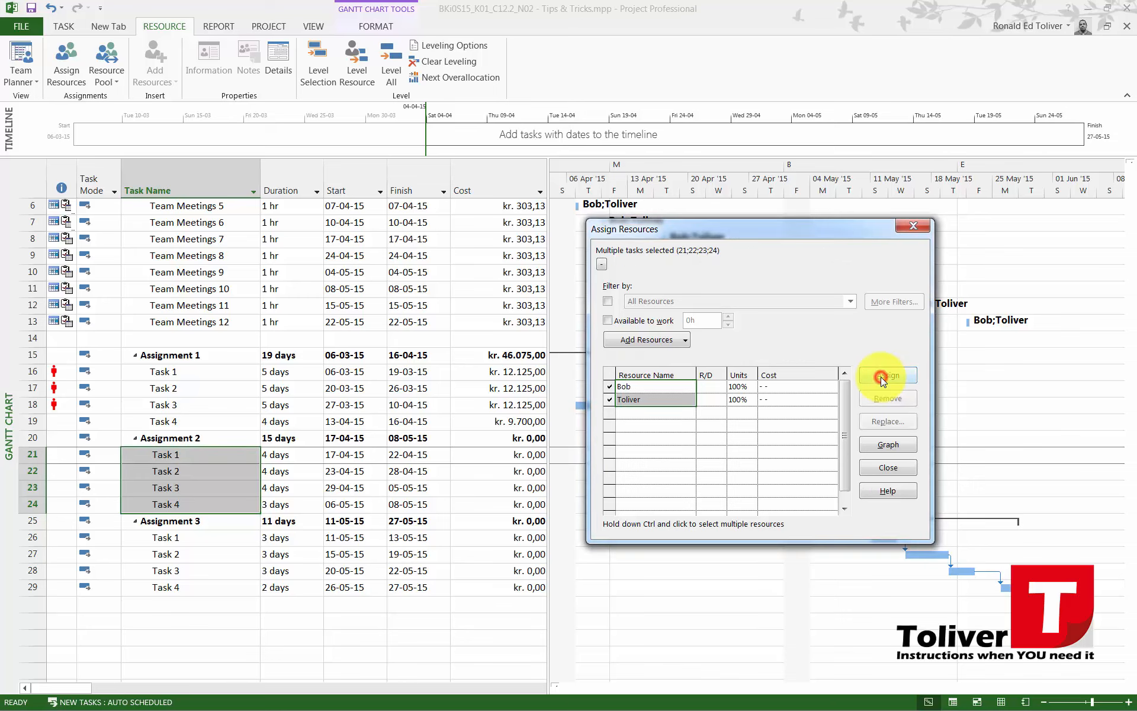
left_click(201, 536)
left_click_drag(203, 575, 205, 593)
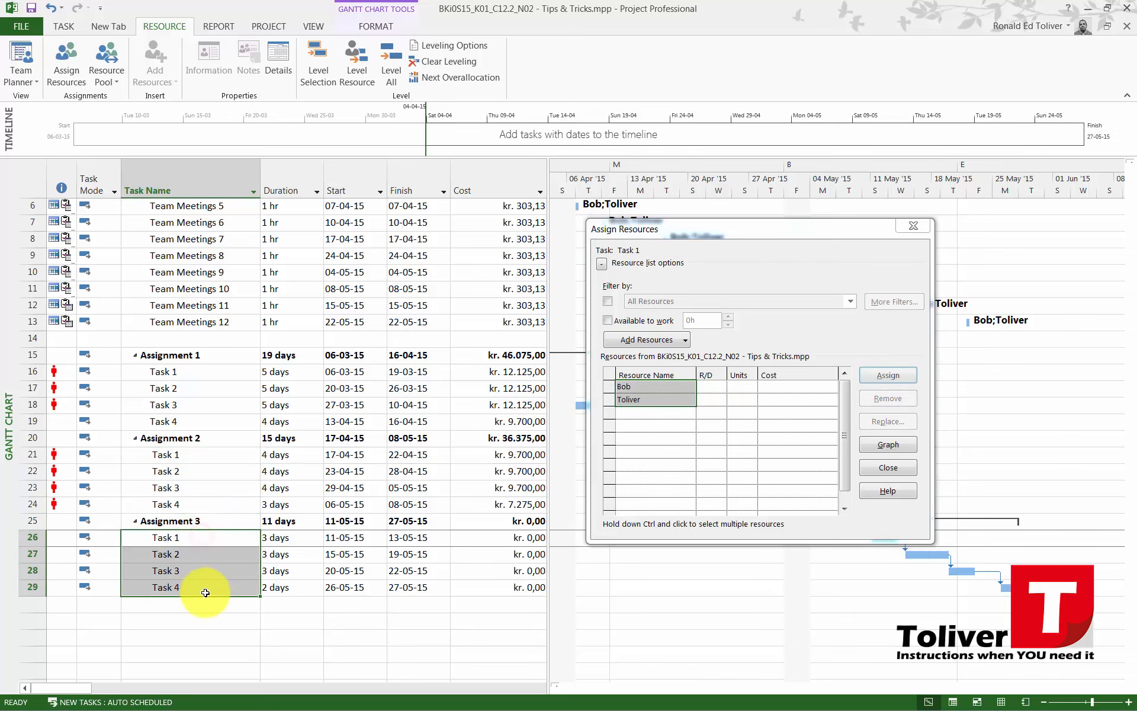
left_click(881, 378)
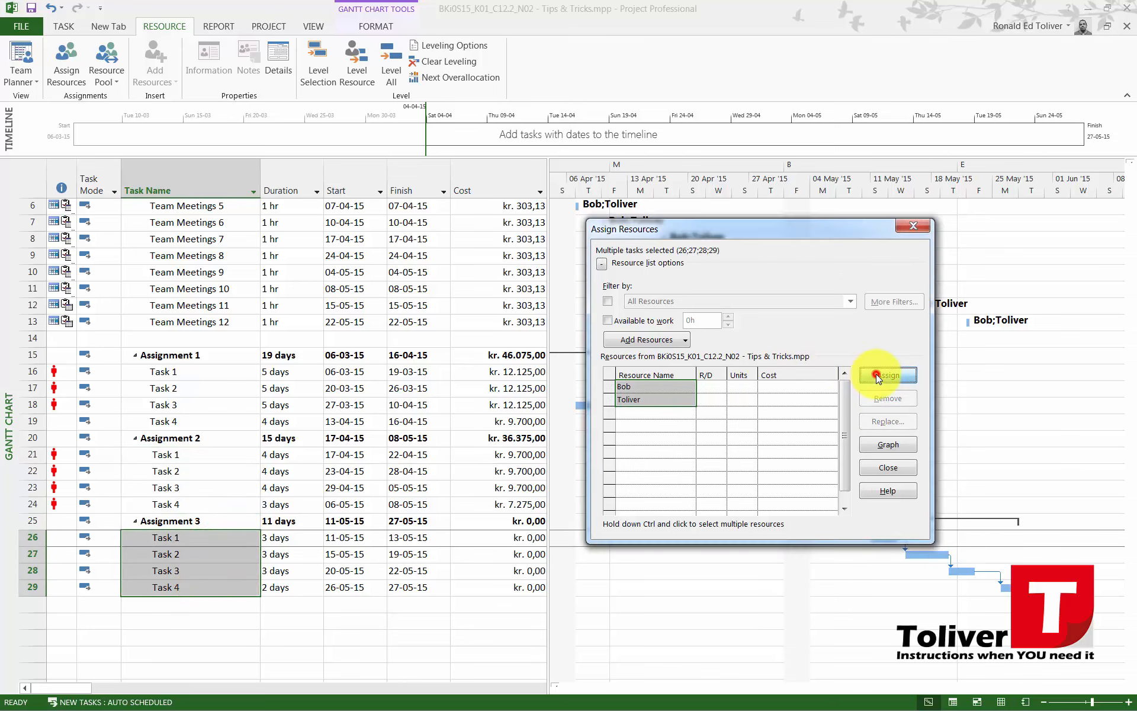
left_click(887, 467)
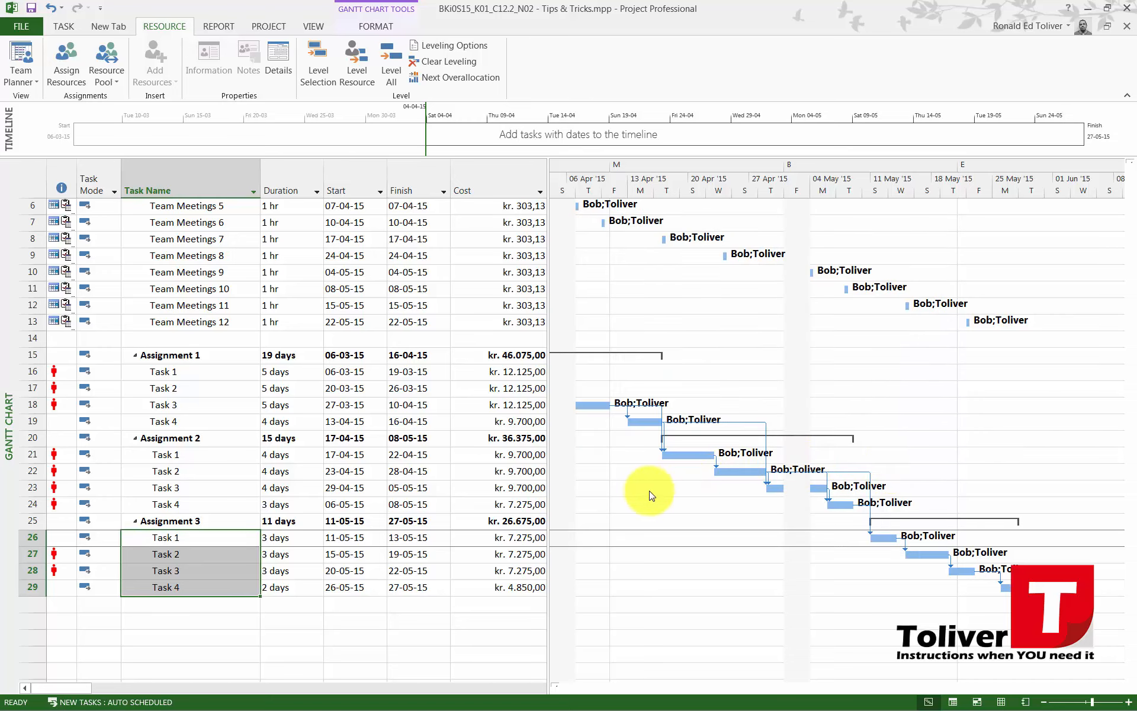
Set the second resource's overtime rate to 200/h in the Resource Sheet
scroll(504, 513, "up", 2)
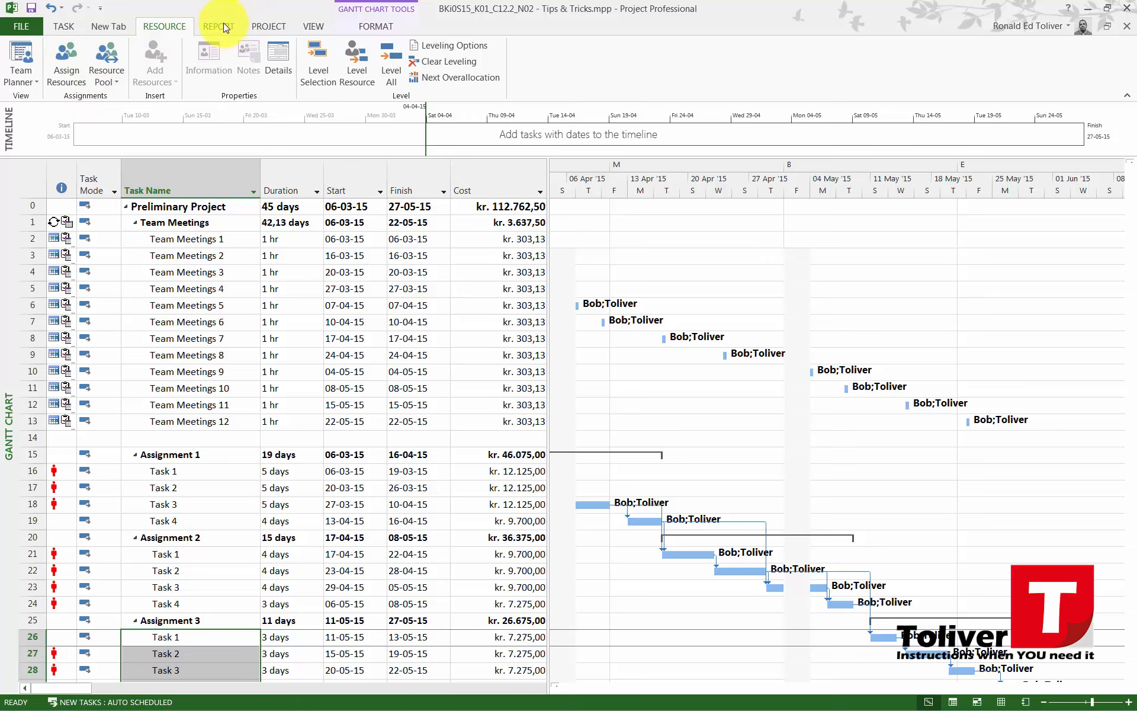
left_click(314, 26)
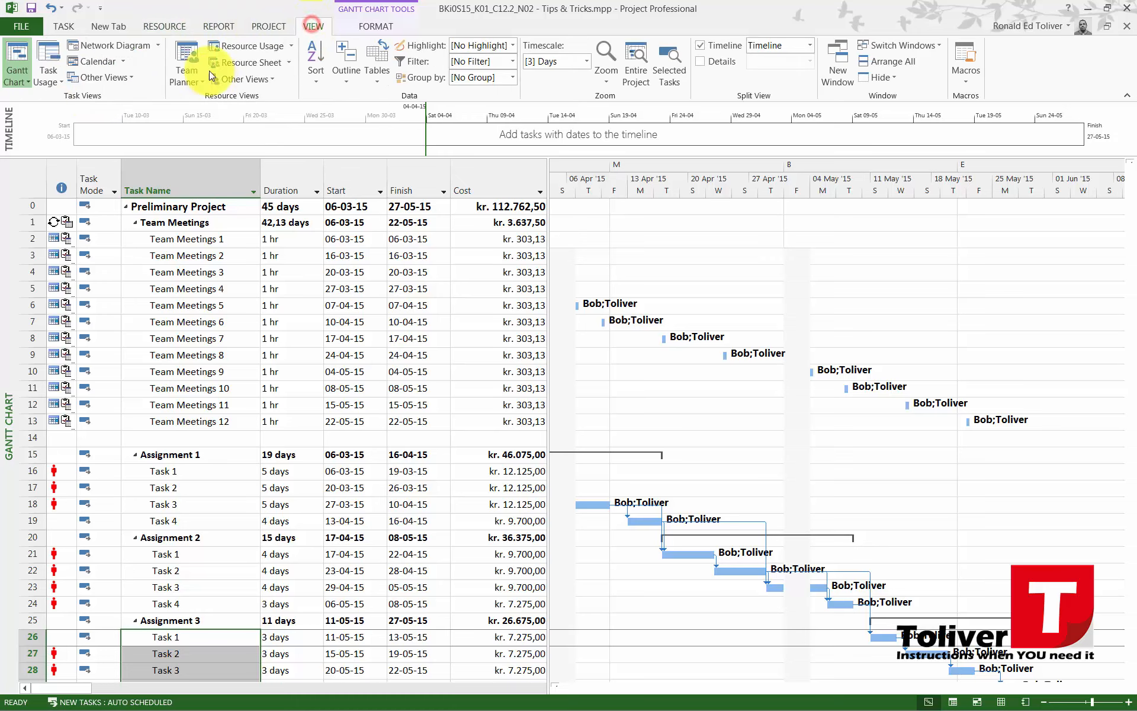
left_click(243, 62)
left_click(519, 197)
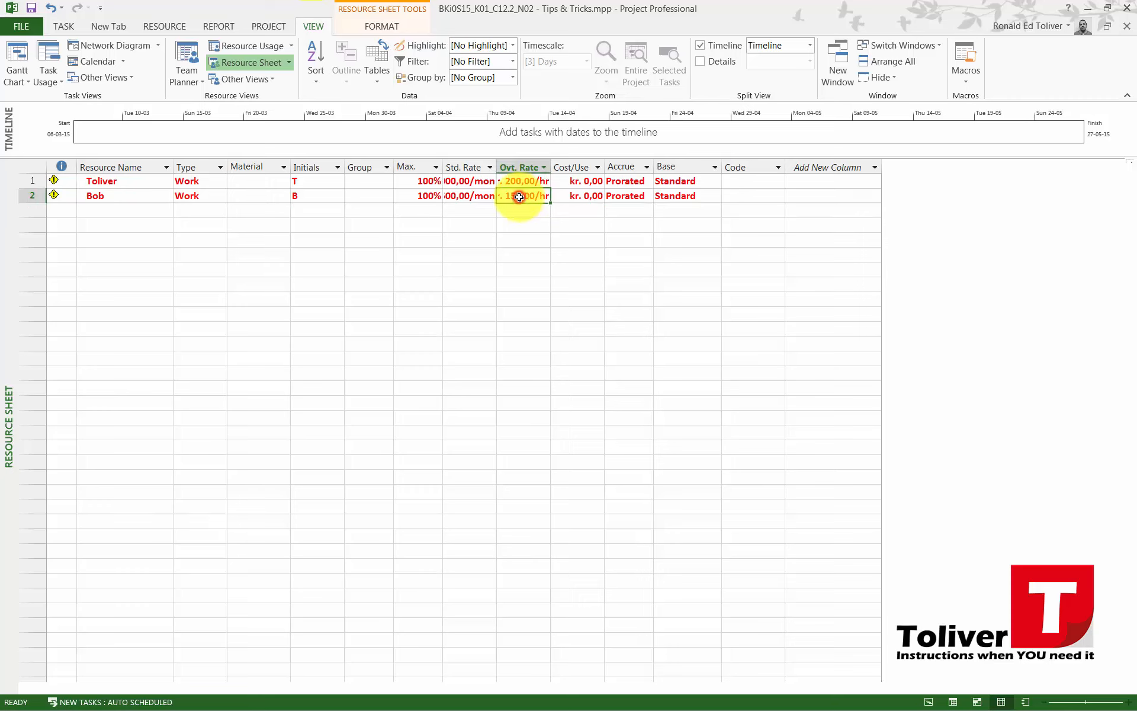
type("200")
key("Return")
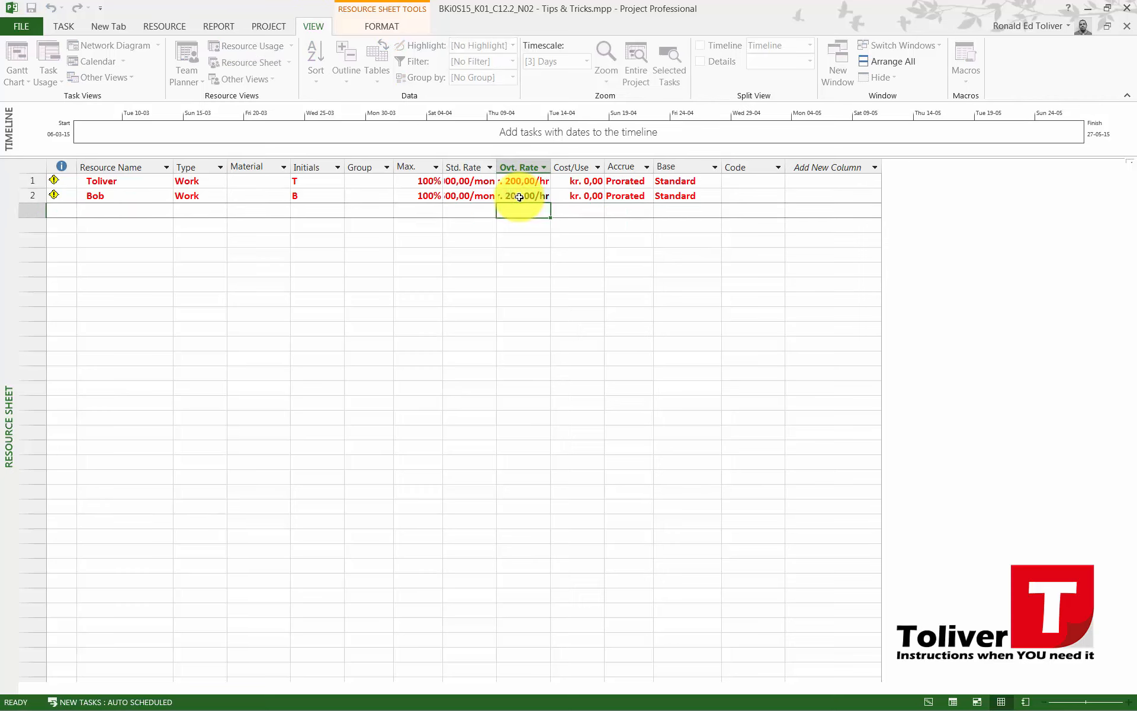
Set the second resource's standard rate to 25000/mon
left_click(461, 195)
left_click_drag(469, 196, 366, 198)
left_click(464, 193)
left_click(464, 193)
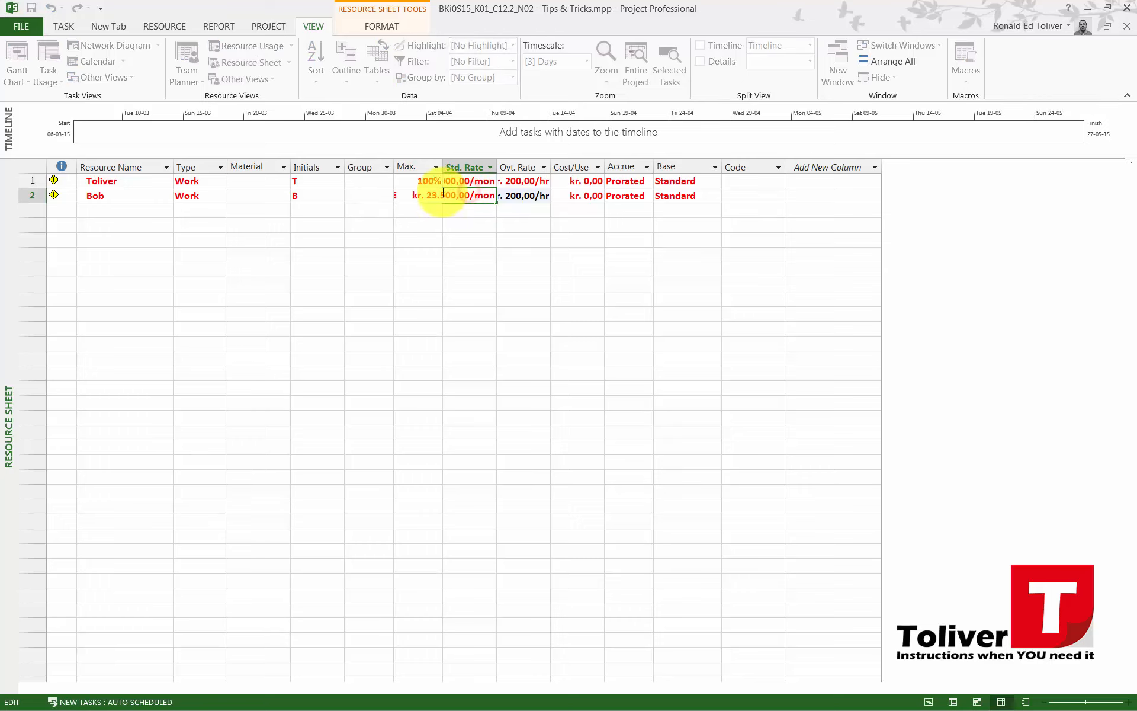
left_click_drag(443, 195, 431, 195)
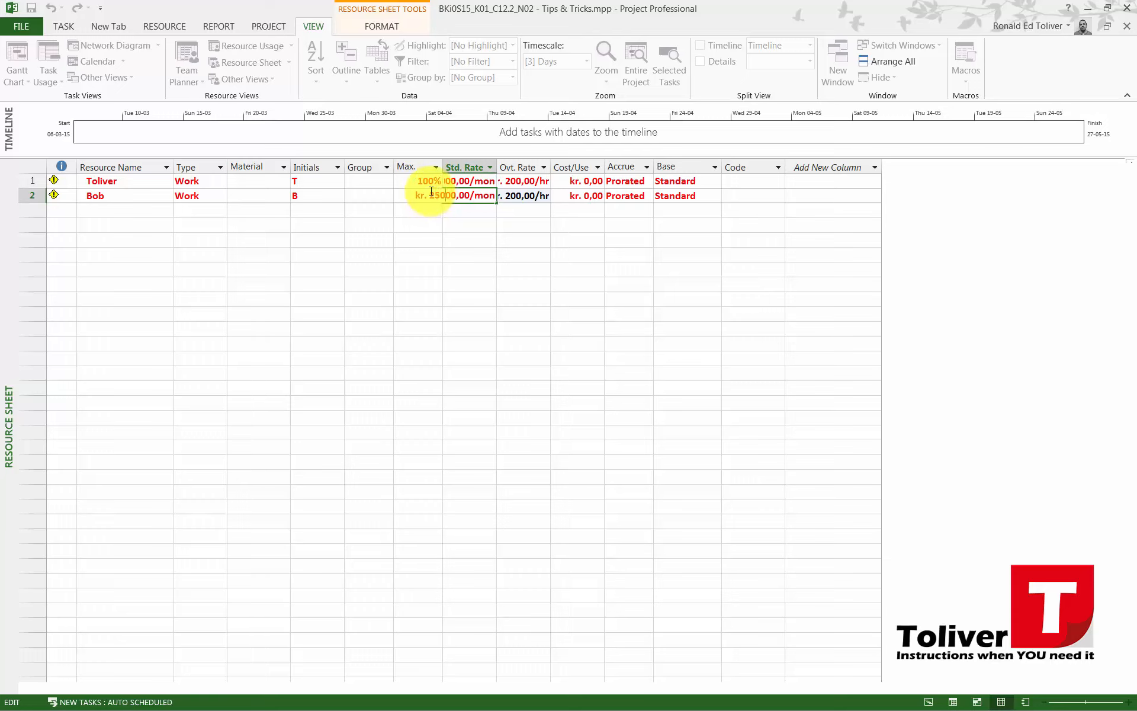
key("Return")
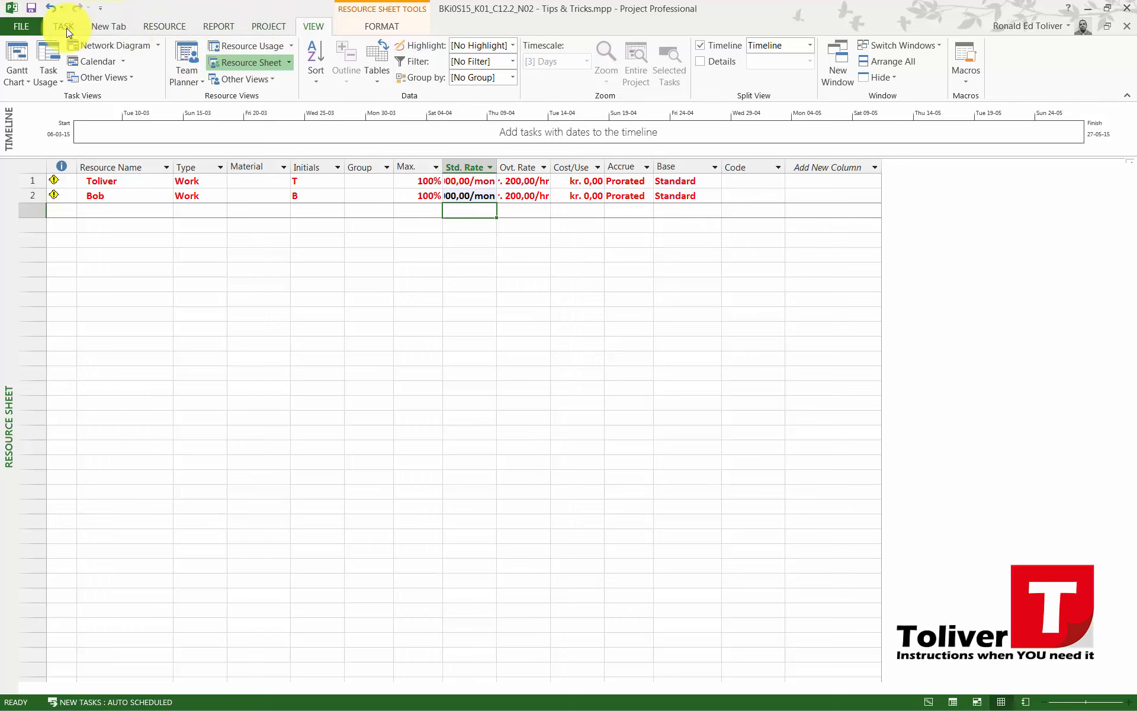
Return to the Gantt Chart and compare the task costs with the Preliminary Project budget in the Overall Time Plan PDF in Adobe Reader
left_click(19, 62)
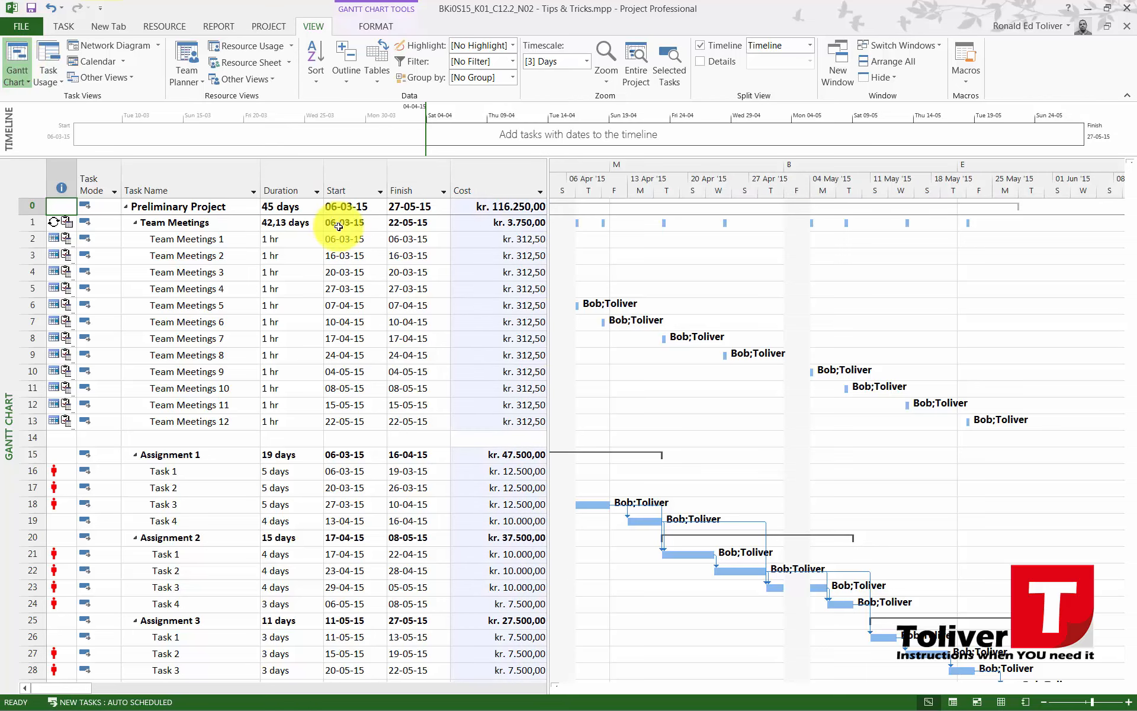
scroll(499, 378, "down", 2)
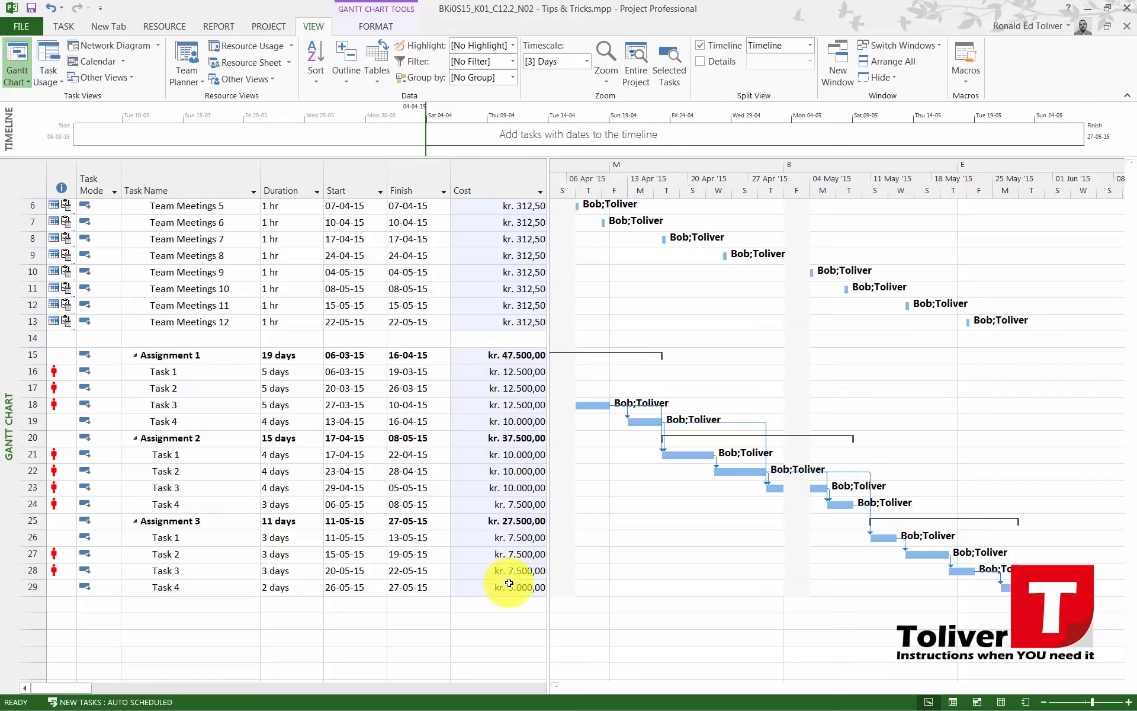
scroll(490, 431, "up", 2)
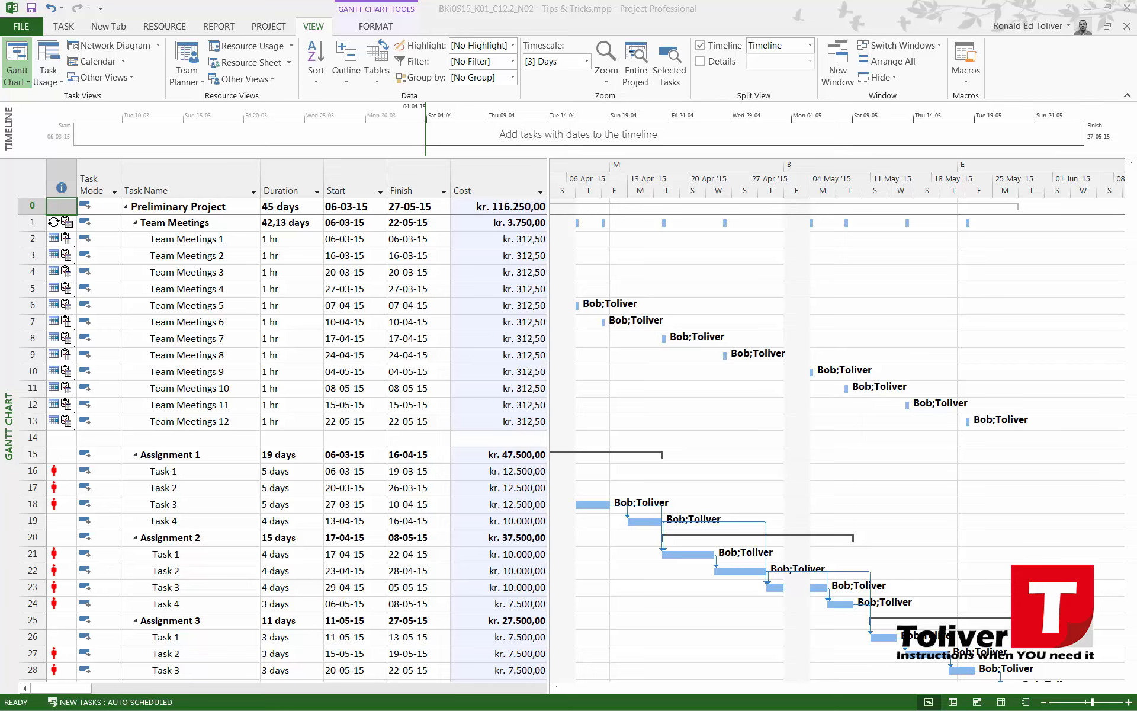
left_click_drag(1136, 24, 667, 0)
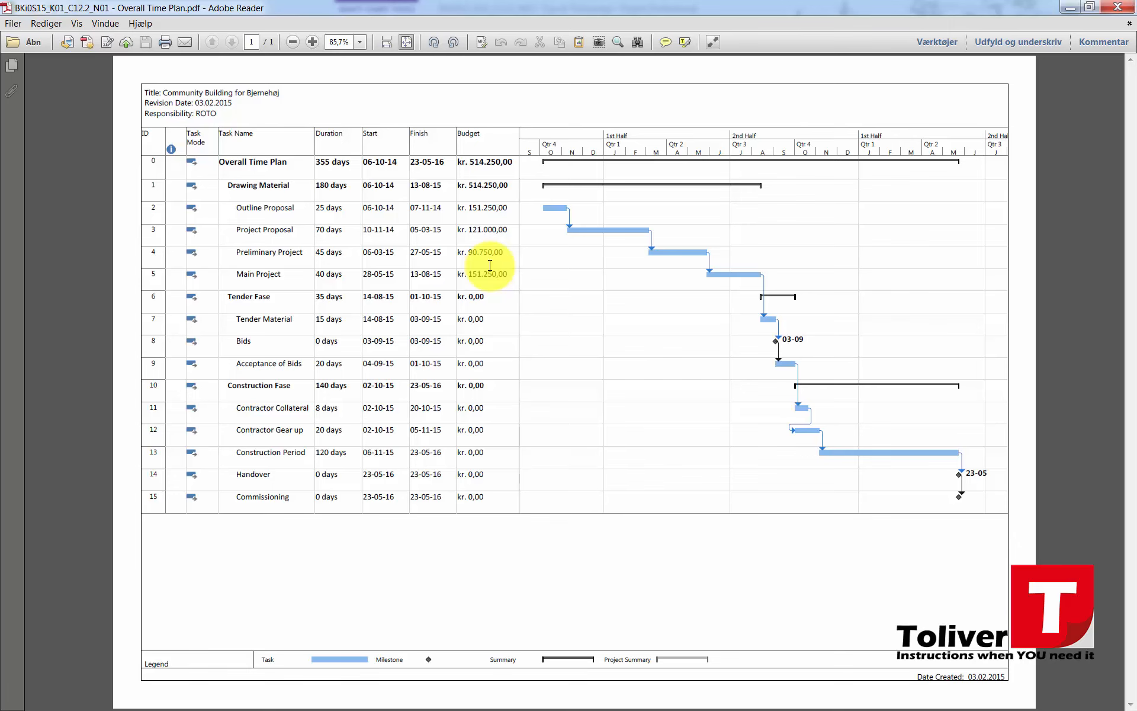
double_click(576, 6)
left_click_drag(575, 7, 1136, 59)
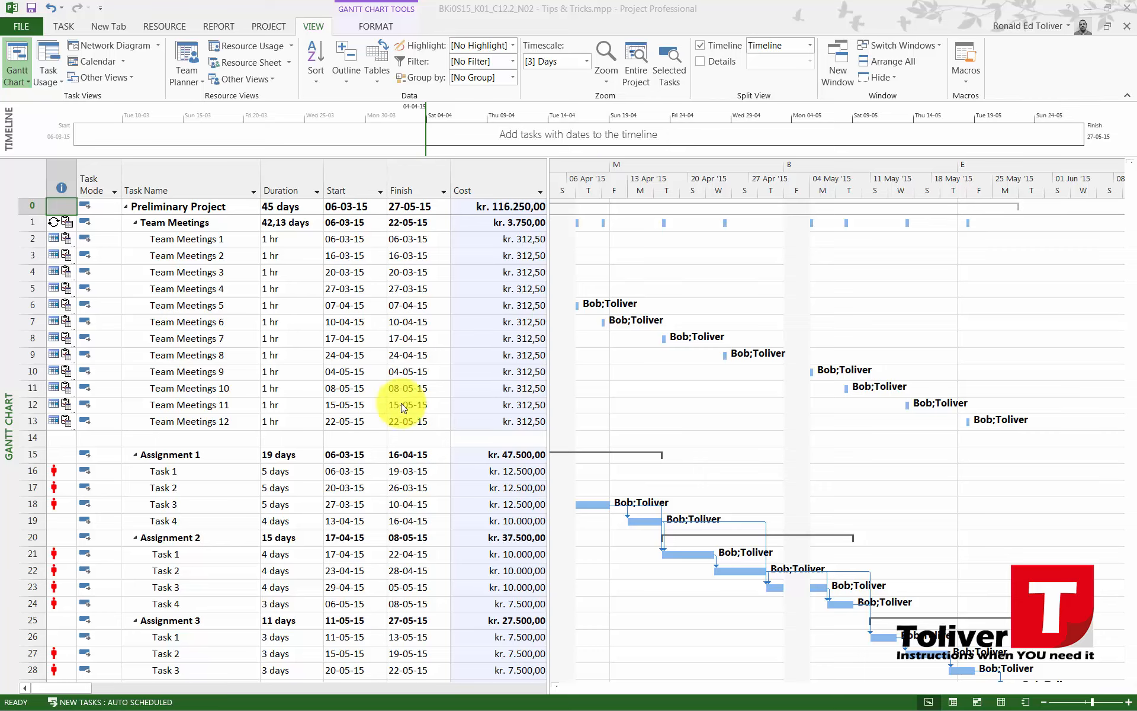
Examine the indicator on Task 1 of Assignment 1 and the other assignment tasks flagged in the same way
left_click(54, 472)
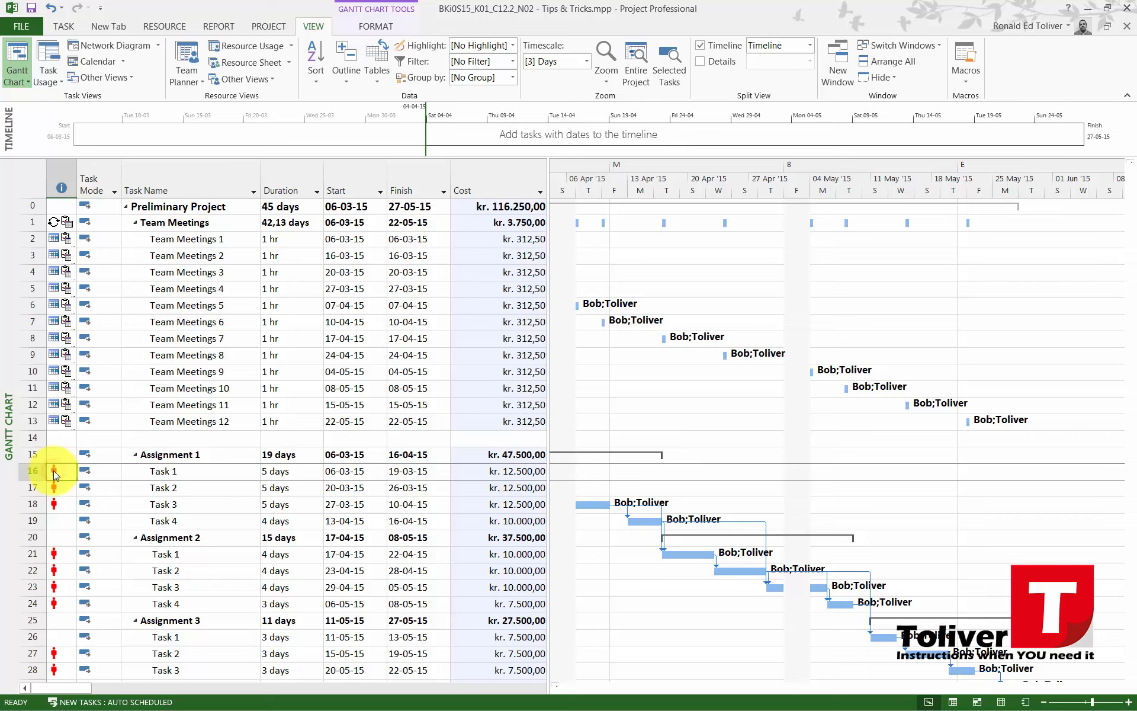
mouse_move(54, 476)
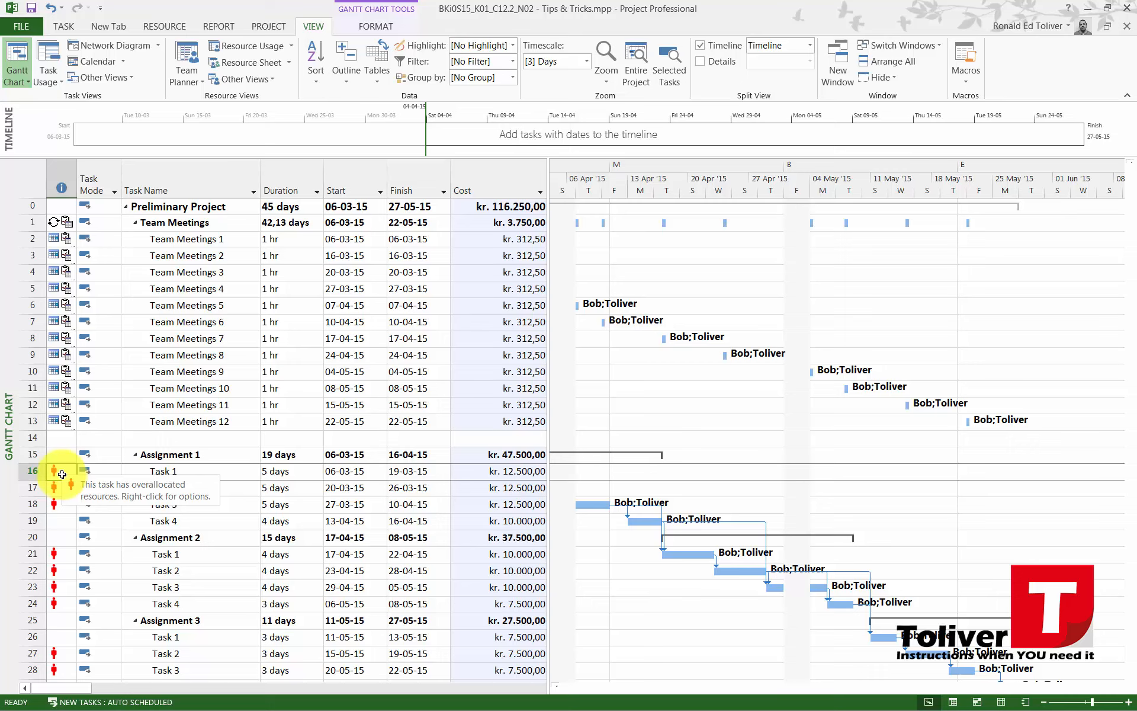
left_click(644, 426)
scroll(367, 427, "down", 2)
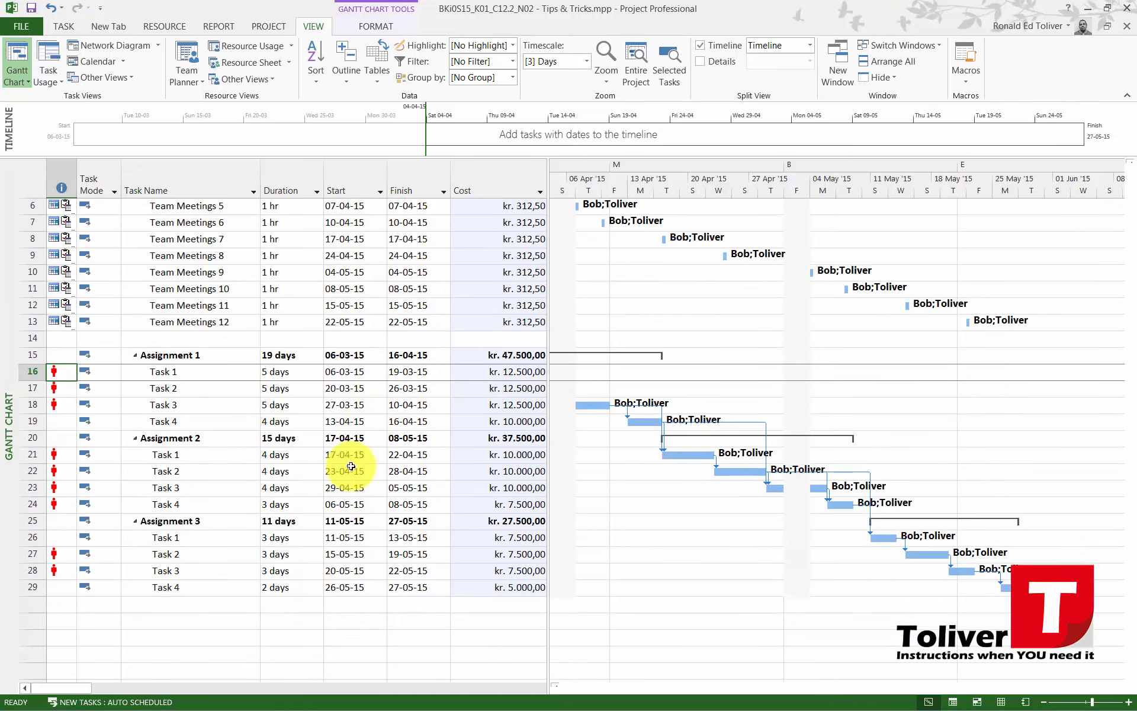
scroll(400, 472, "up", 1)
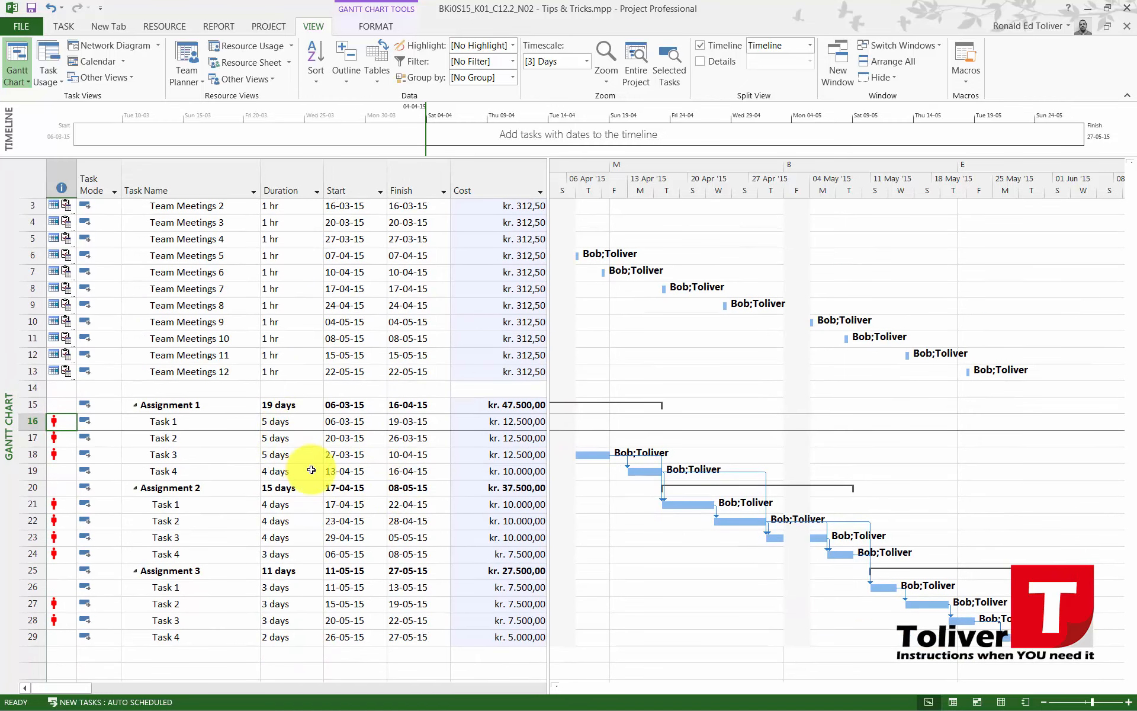